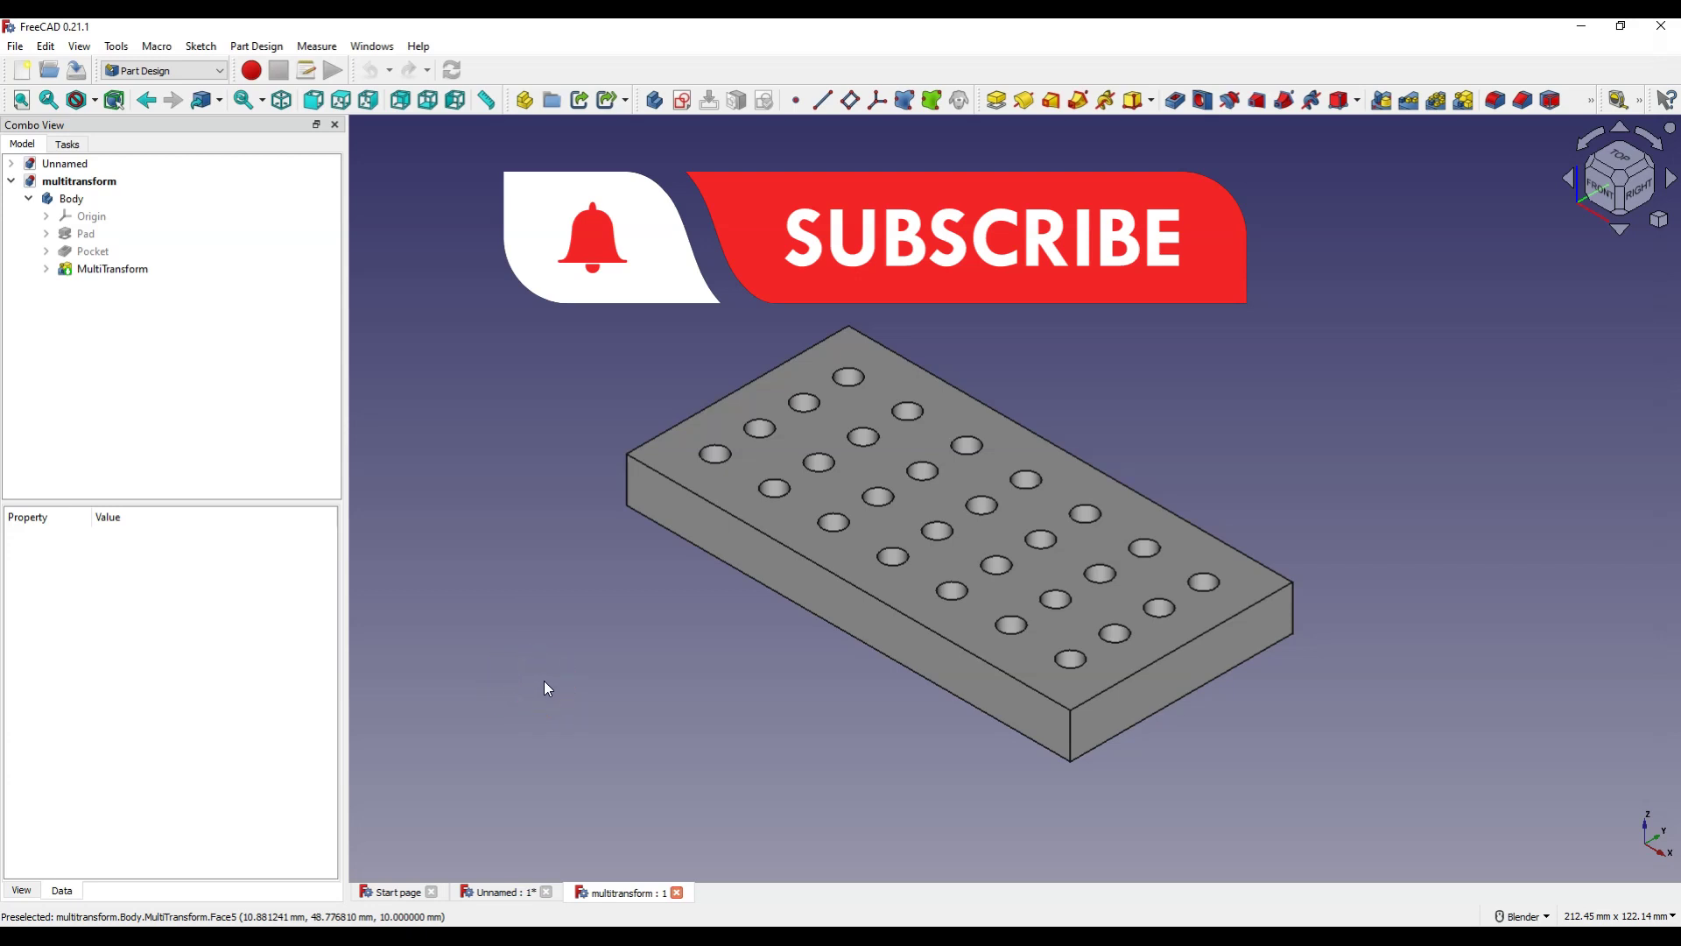
# Step: Start a reversed pad from one hole edge on the patterned plate
pyautogui.click(508, 892)
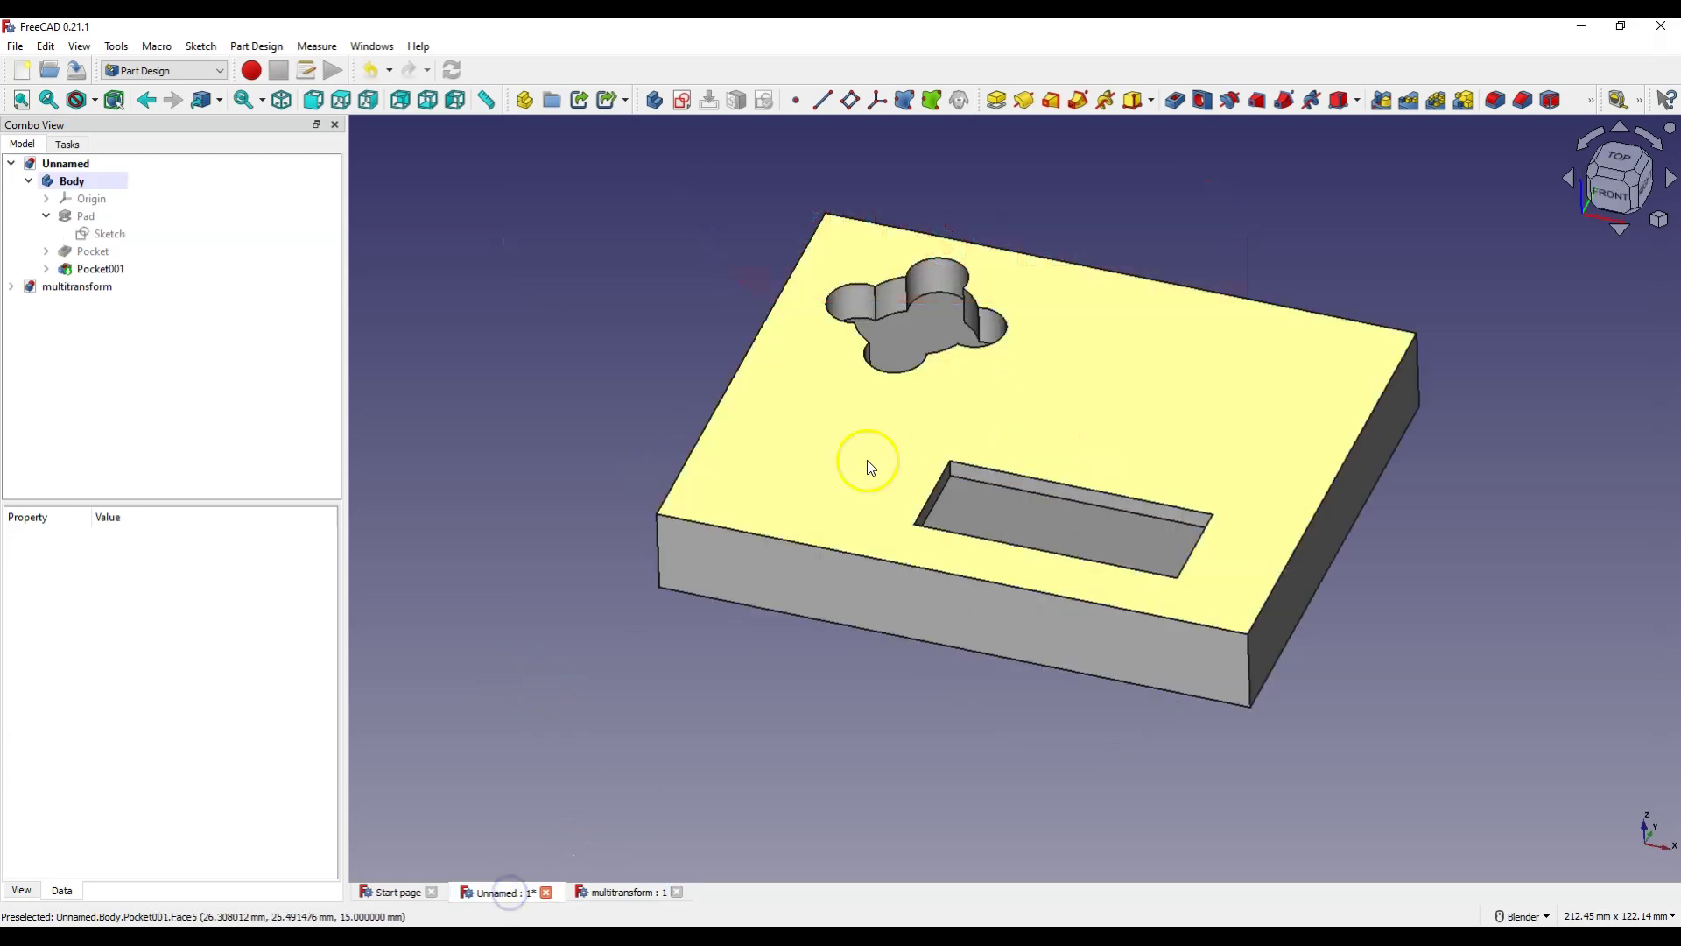
pyautogui.click(604, 893)
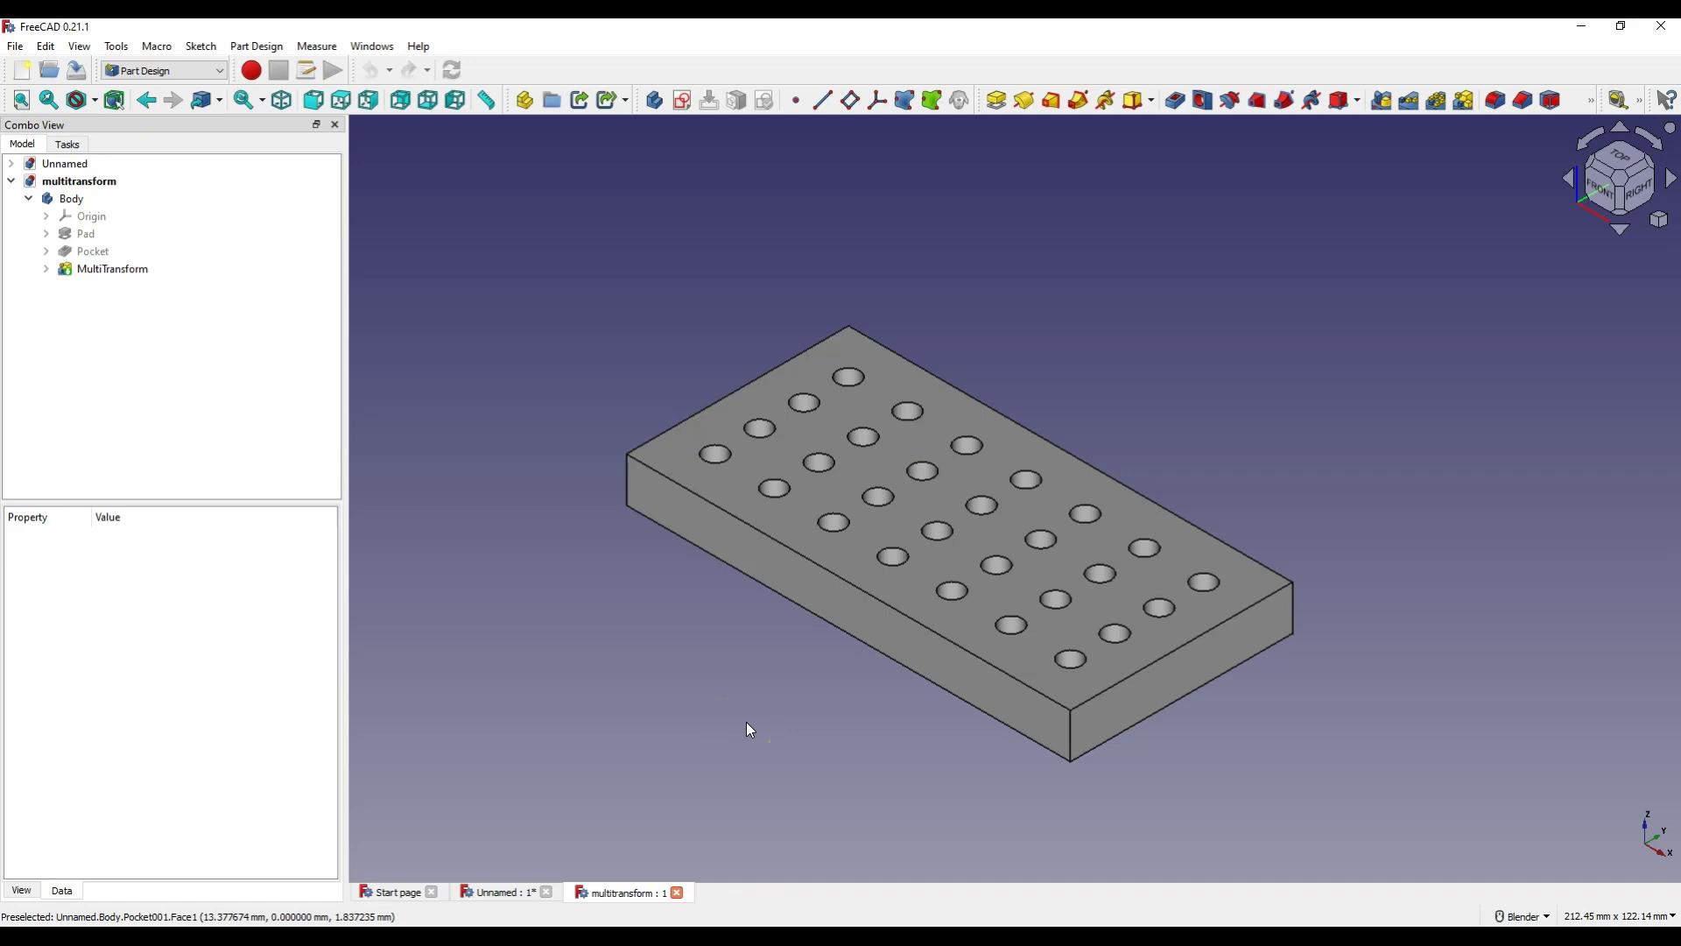
pyautogui.click(820, 457)
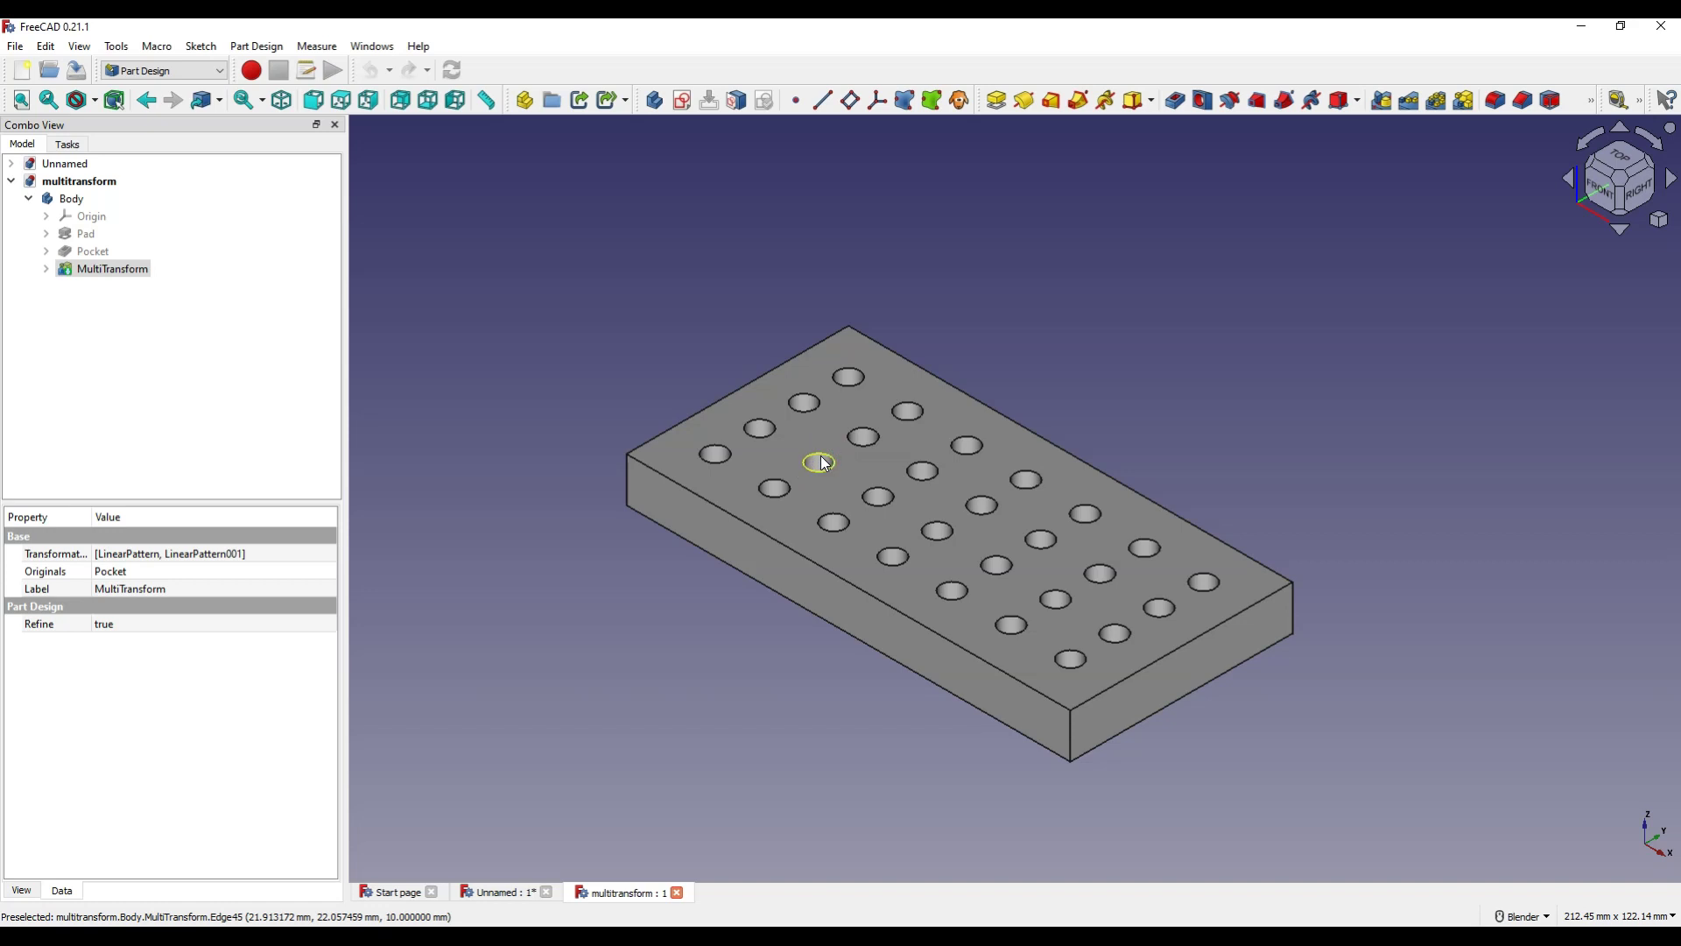
pyautogui.click(998, 106)
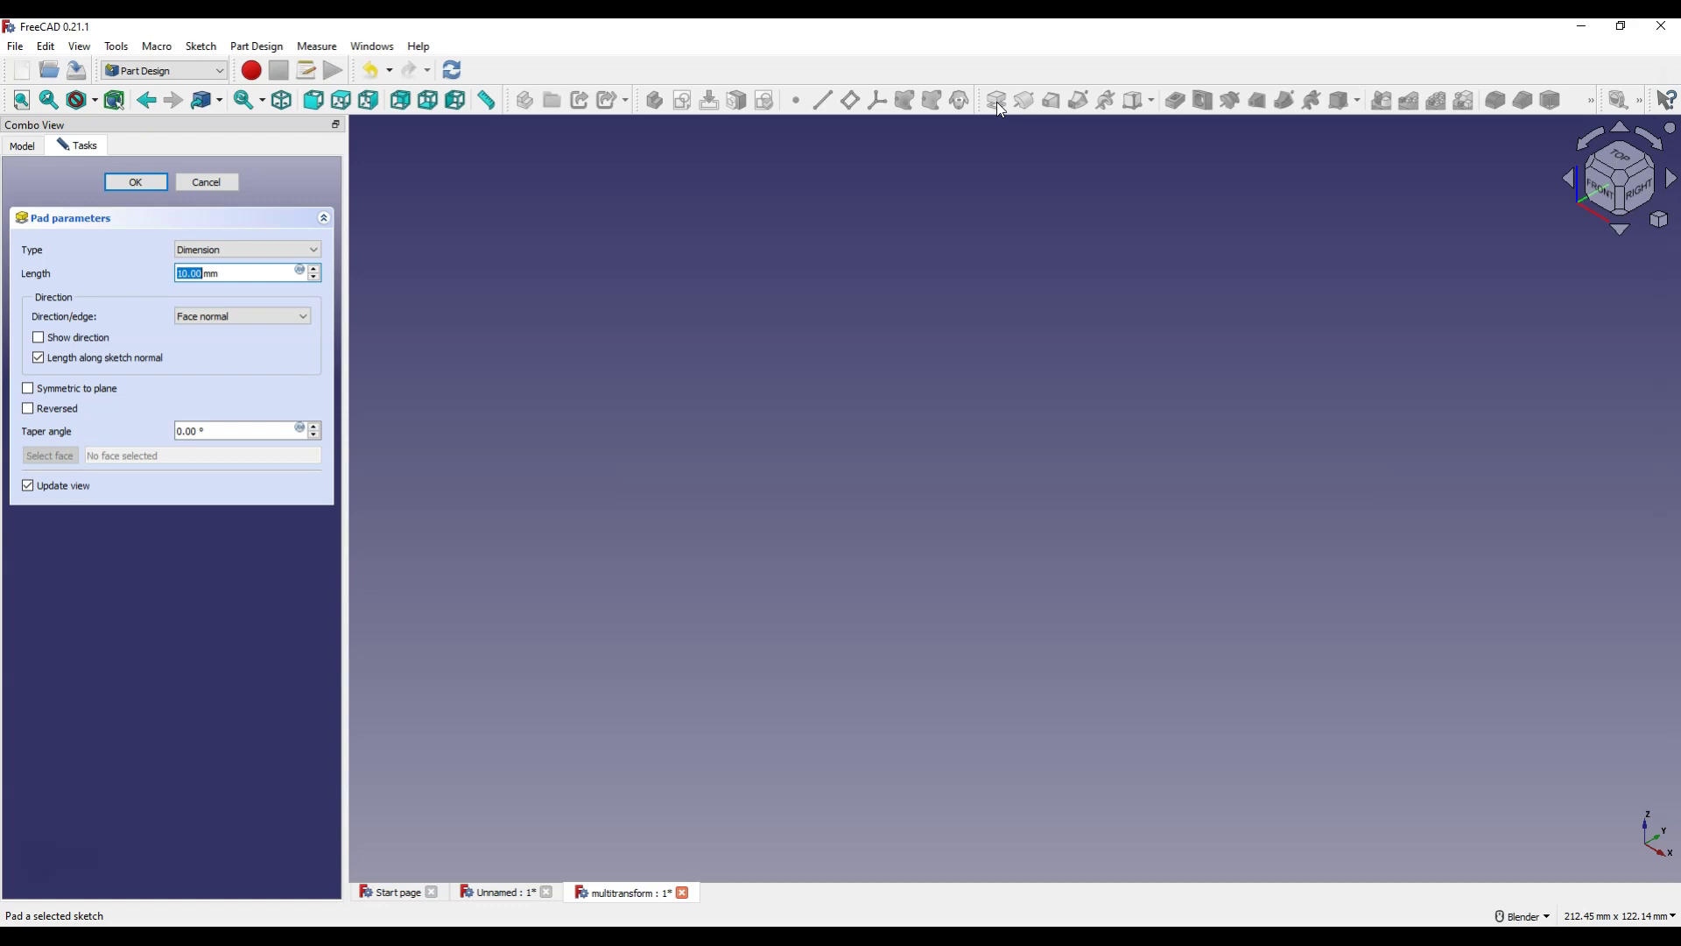
pyautogui.click(27, 409)
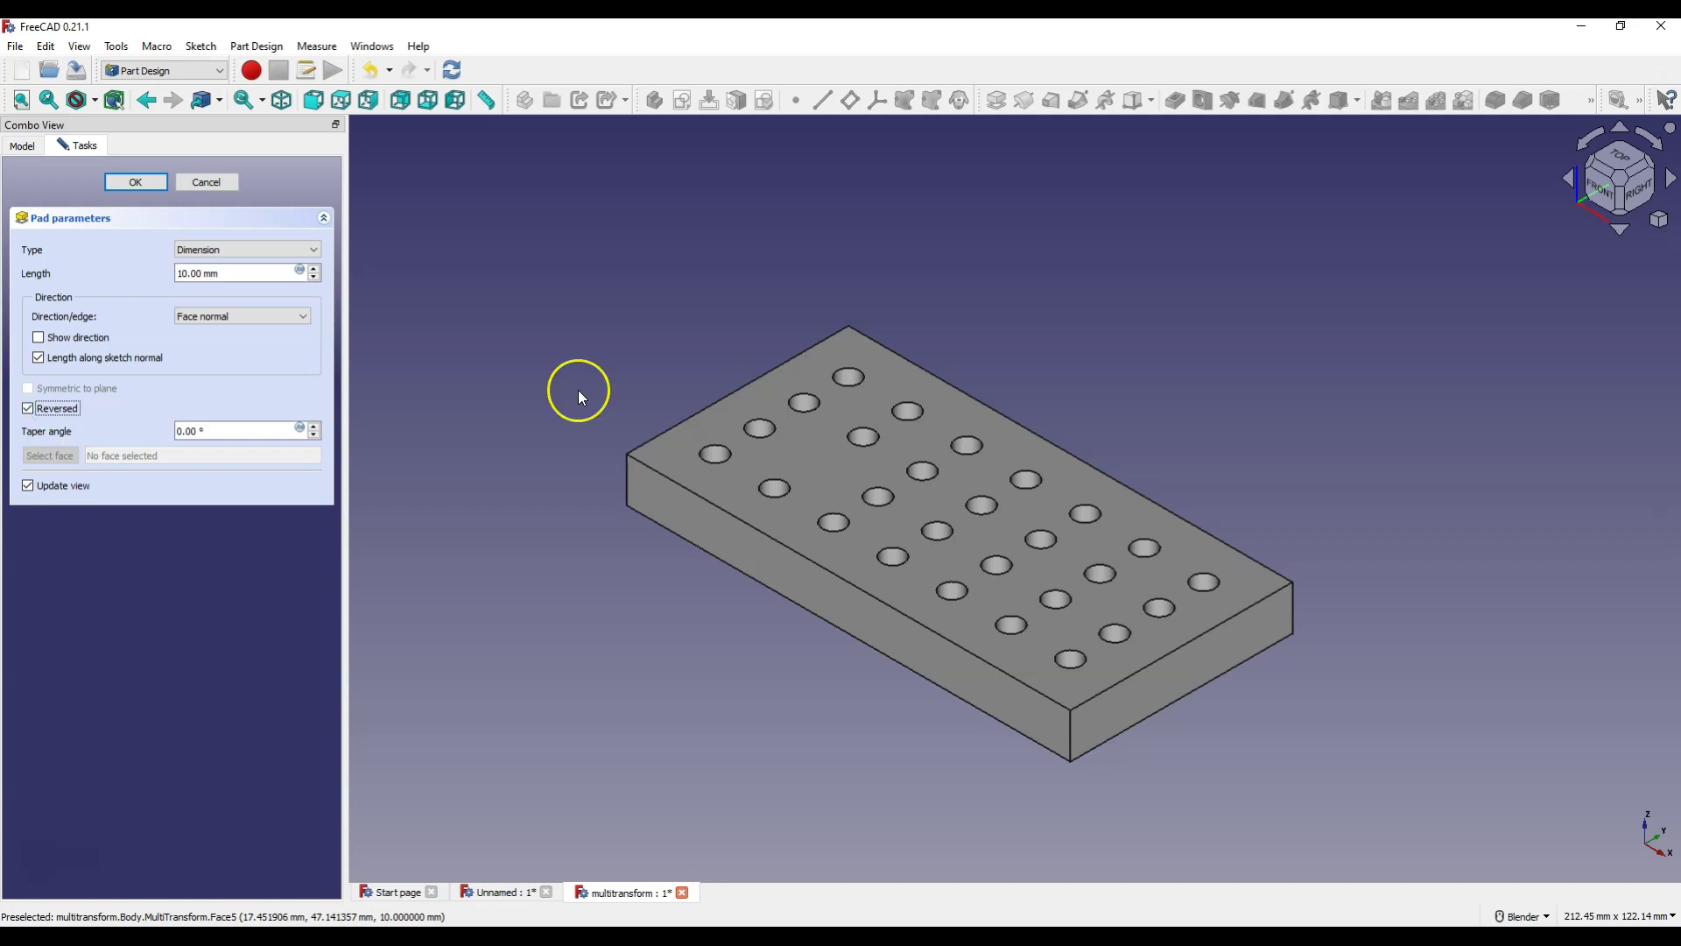
pyautogui.click(263, 274)
# Step: Try the To first extent, then revert to a 10 mm Dimension pad as Pad001
pyautogui.click(270, 249)
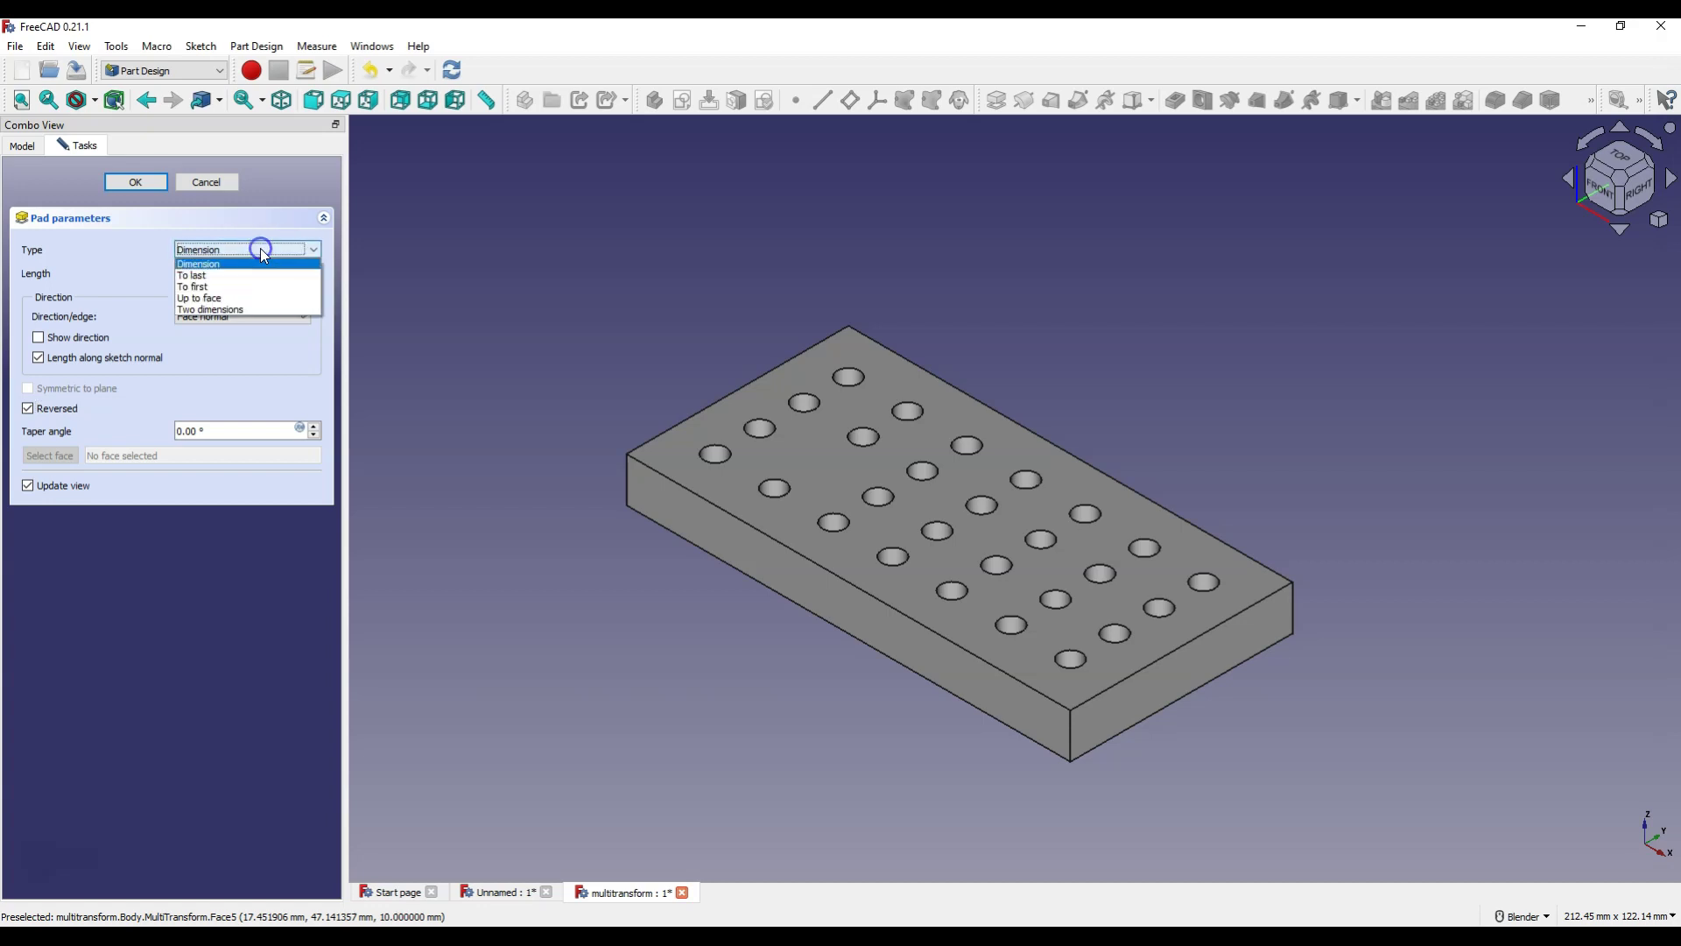
pyautogui.click(231, 288)
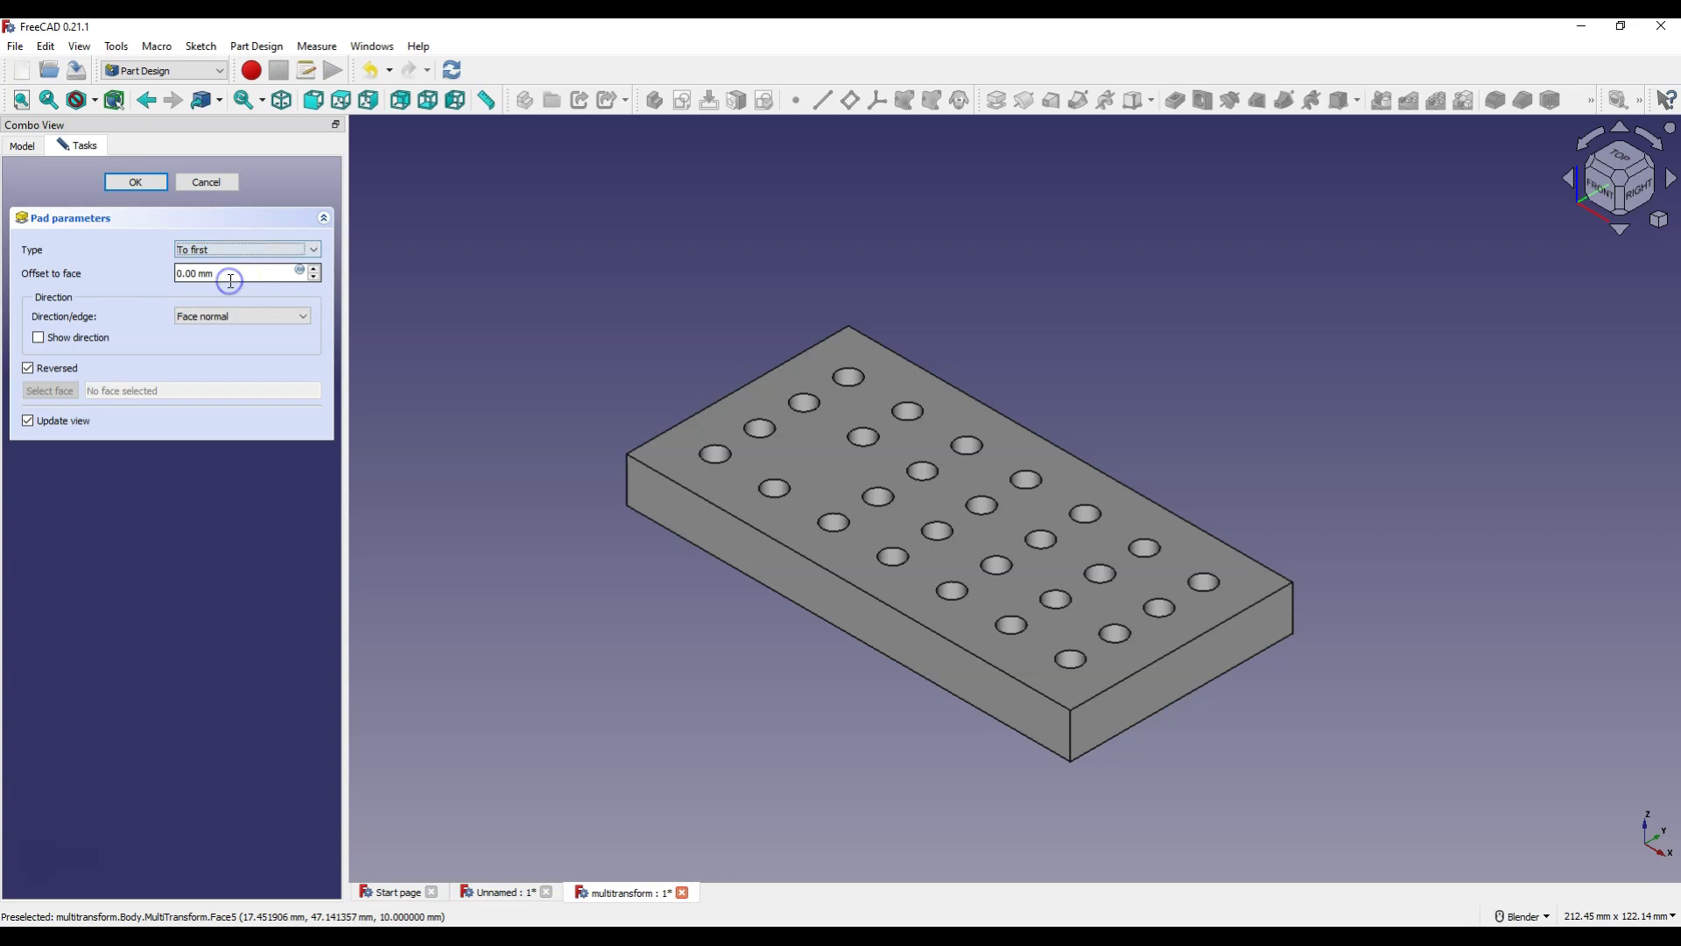
pyautogui.click(134, 182)
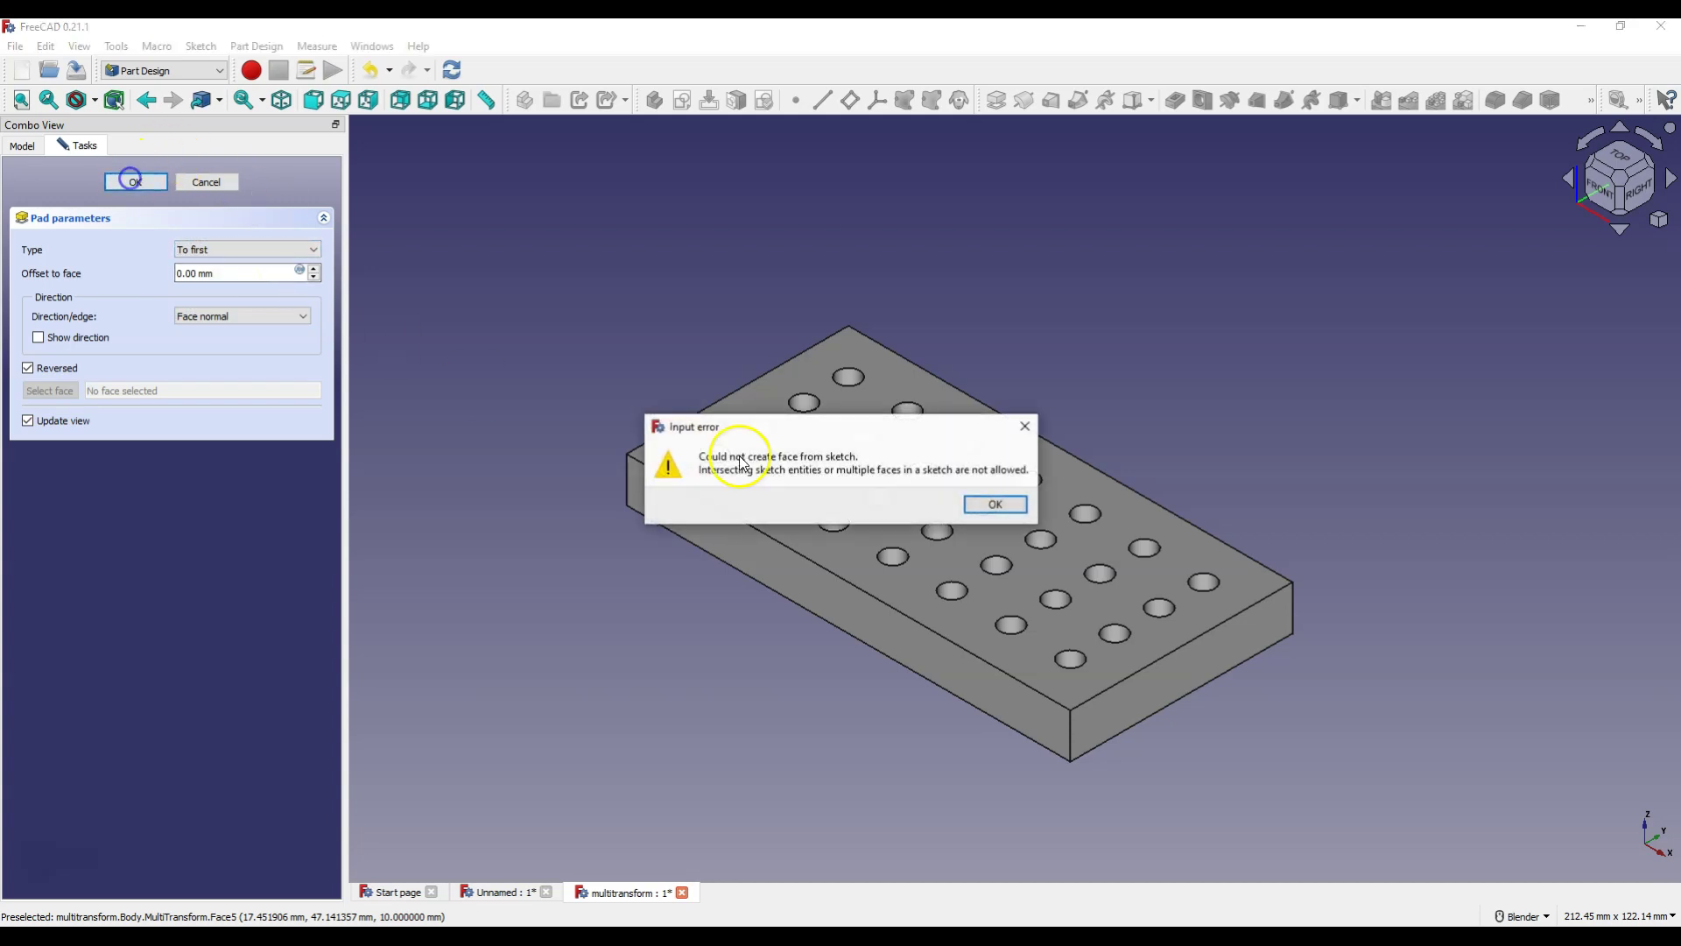
pyautogui.click(994, 504)
pyautogui.click(208, 248)
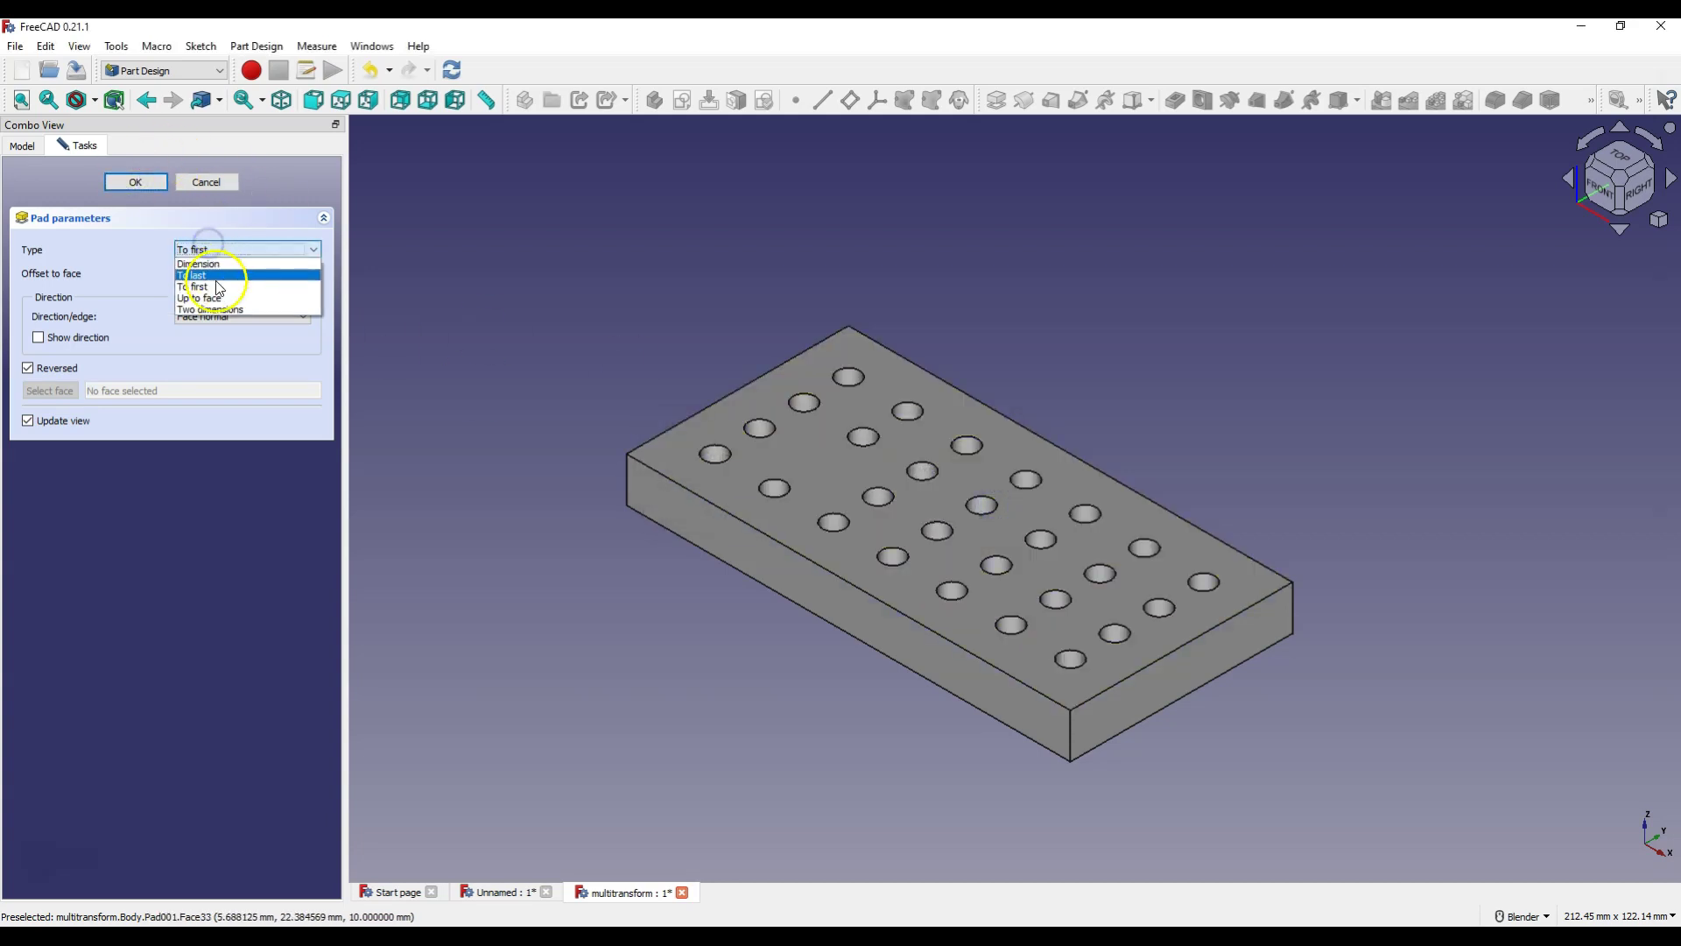
pyautogui.click(219, 263)
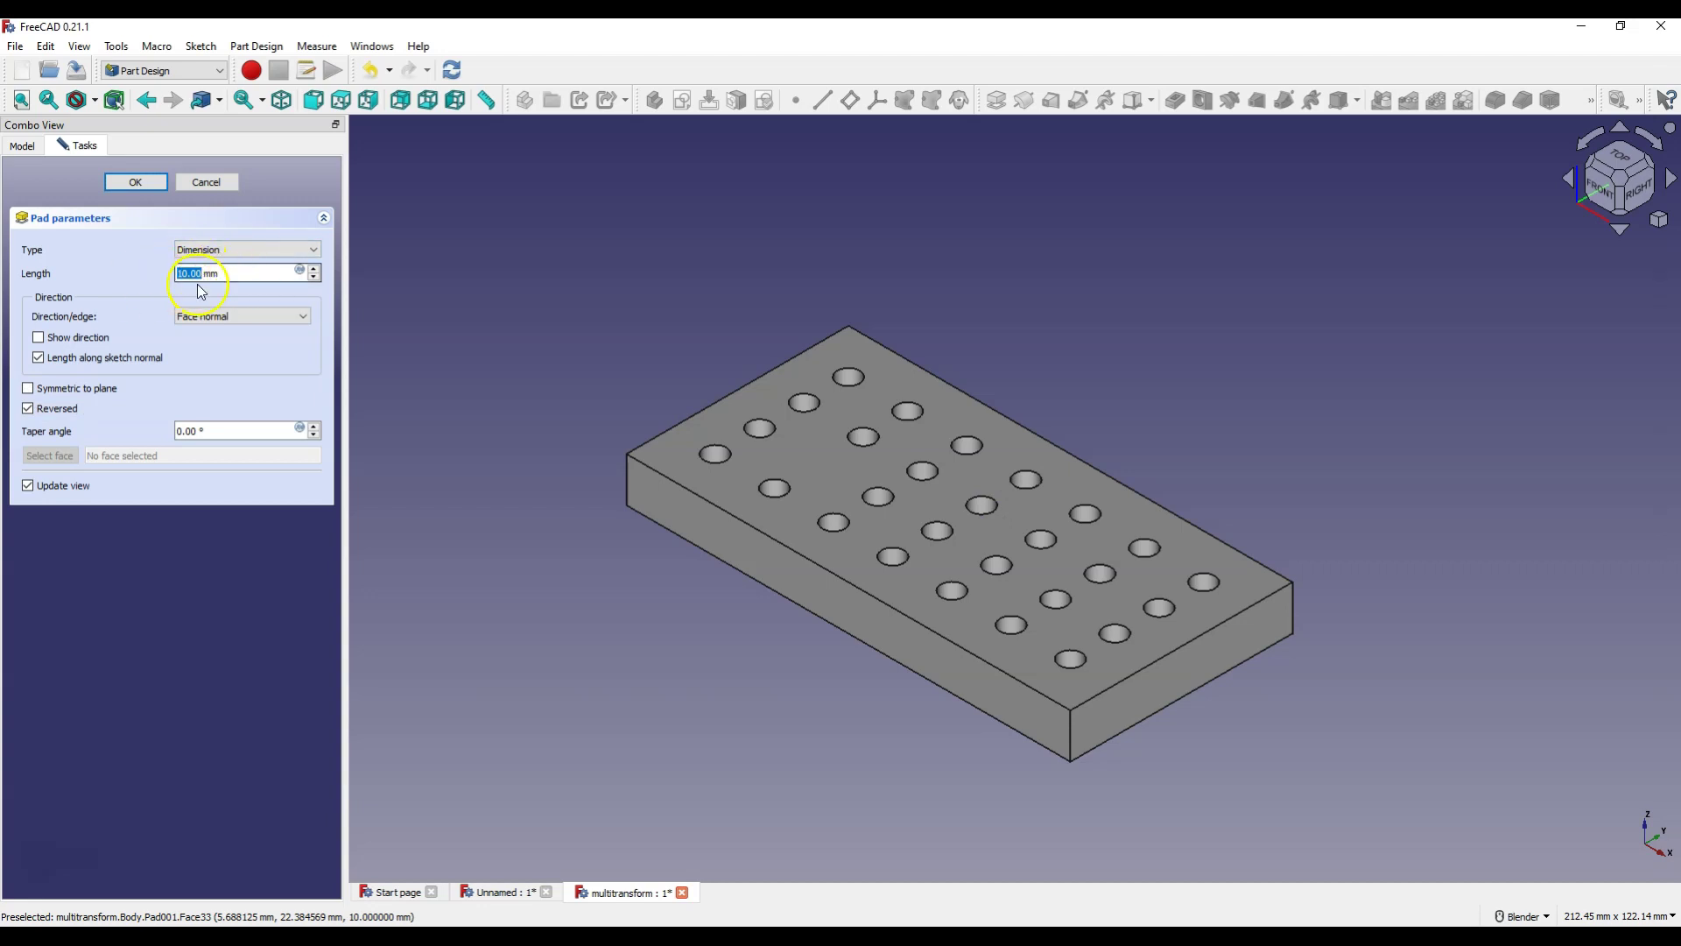
pyautogui.click(133, 183)
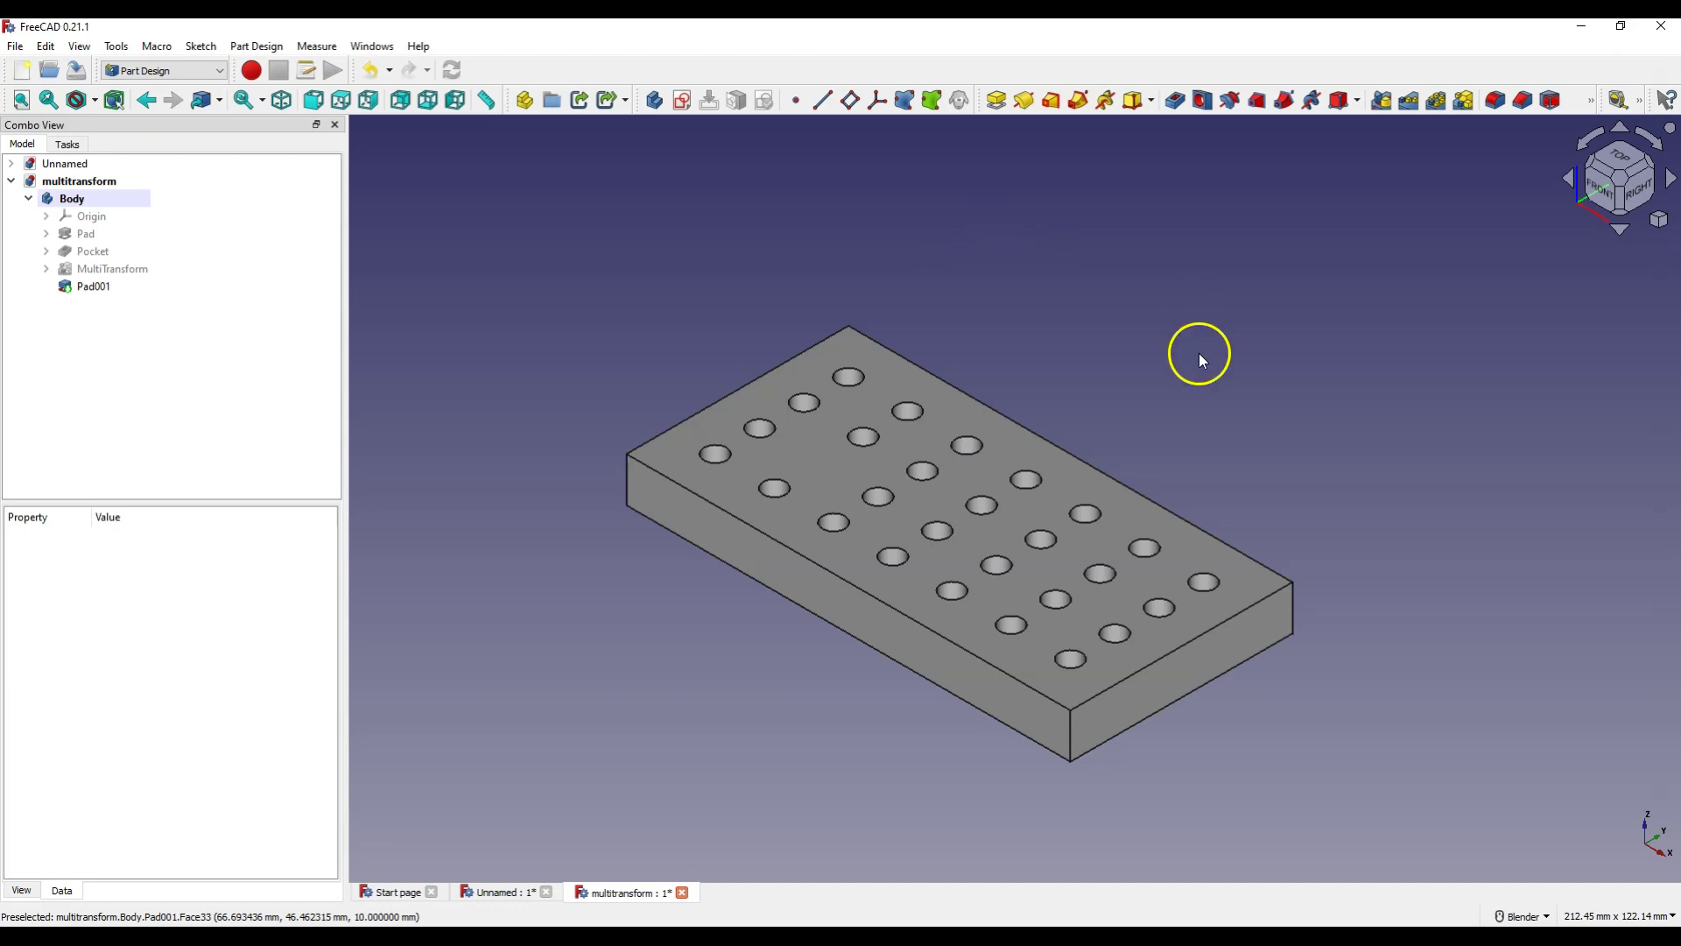
# Step: Pad four selected hole edges reversed, creating Pad002 in the plate body
pyautogui.click(926, 478)
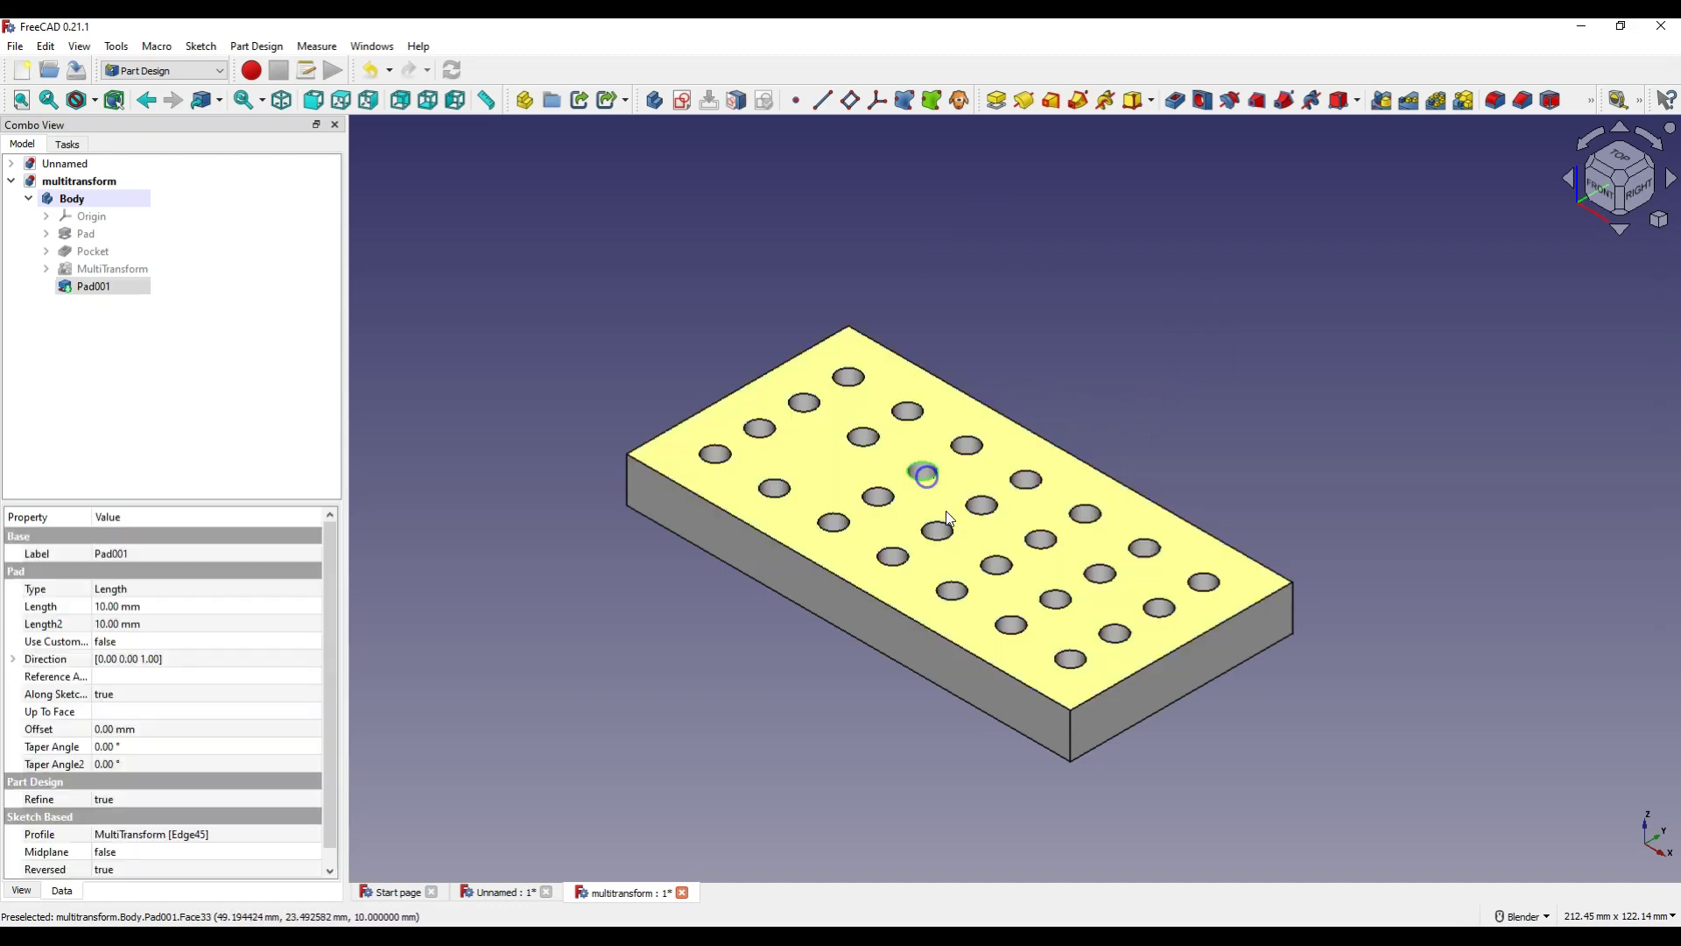
pyautogui.click(937, 542)
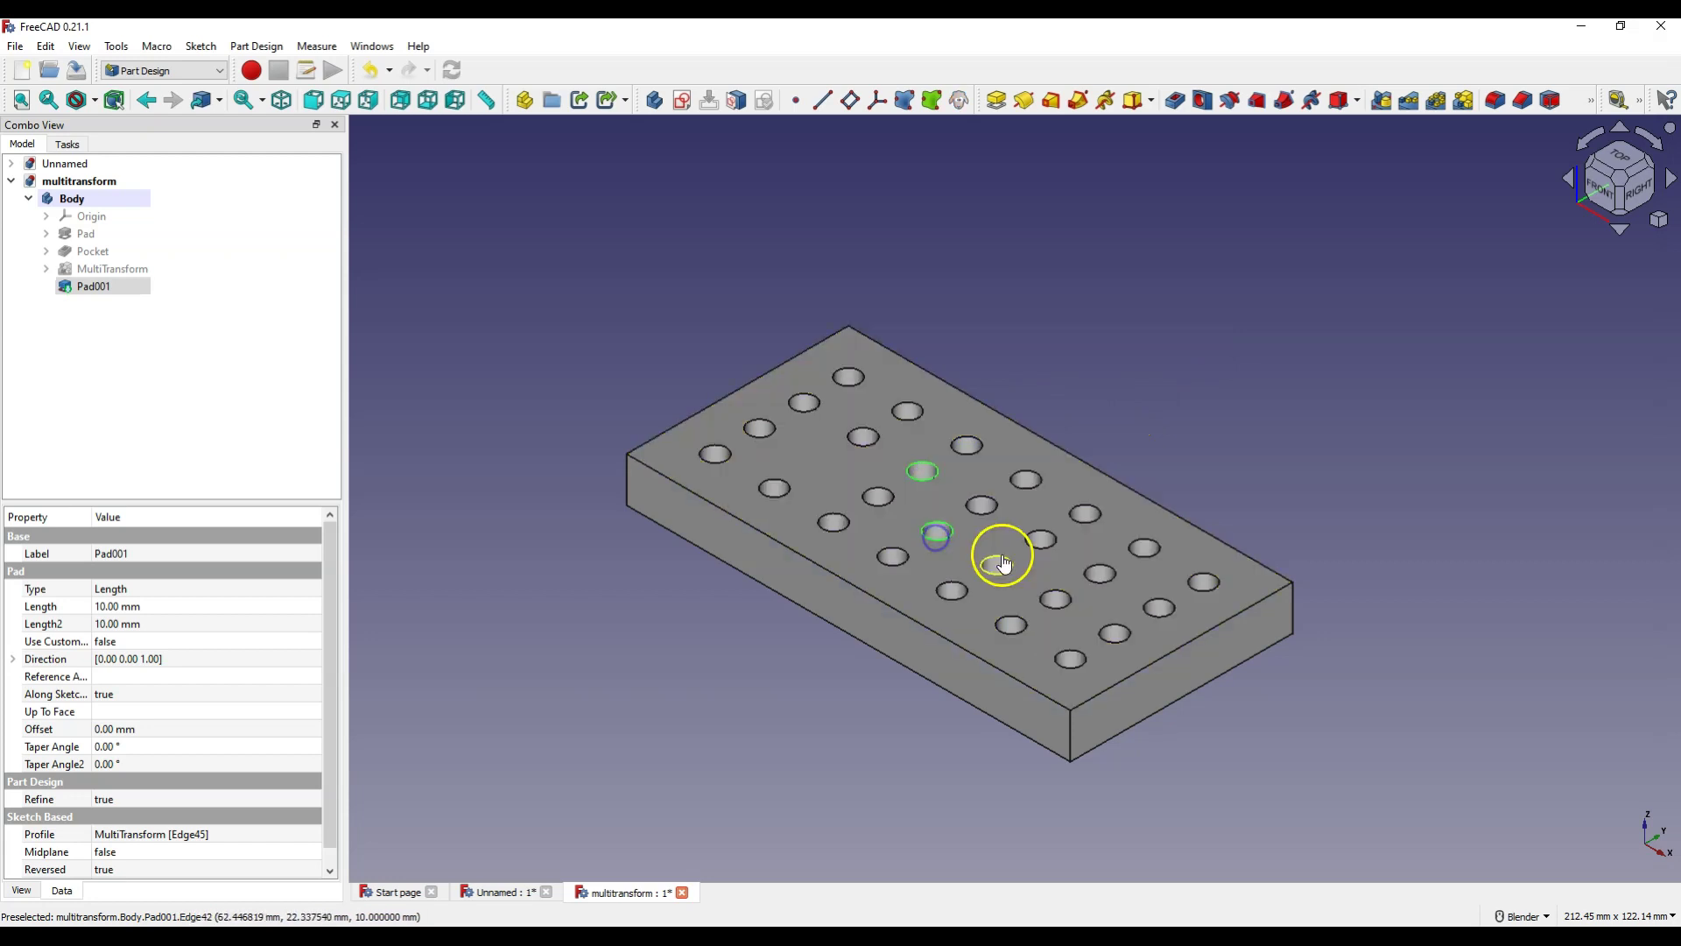
pyautogui.click(998, 560)
pyautogui.click(1042, 544)
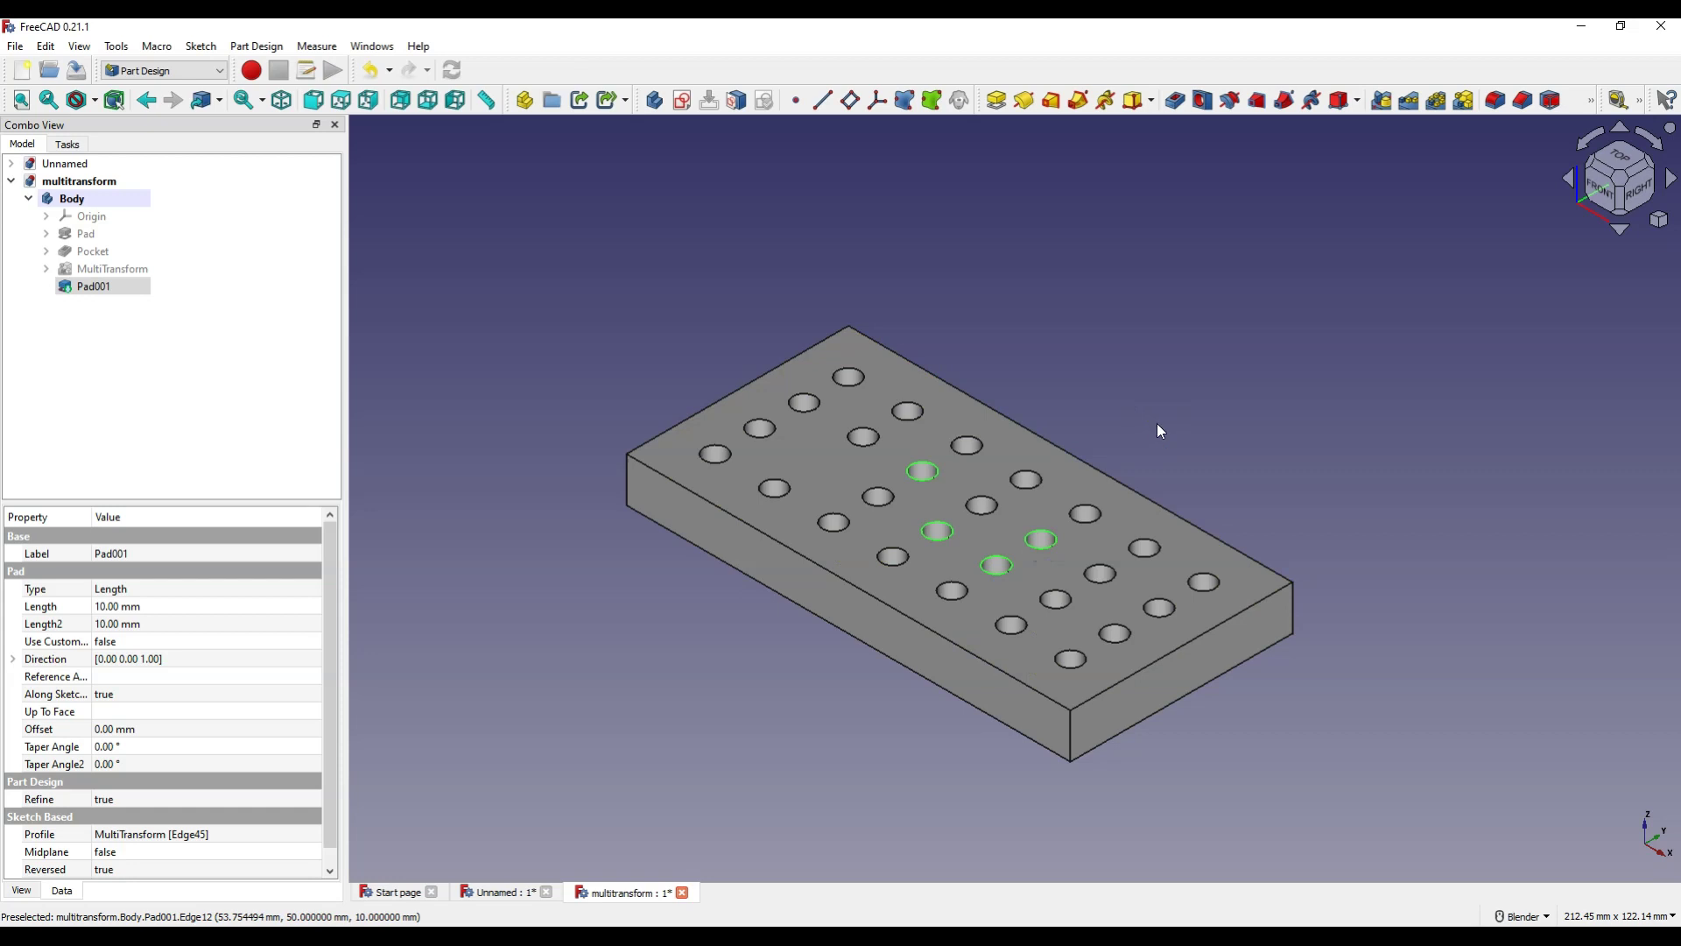
pyautogui.click(997, 103)
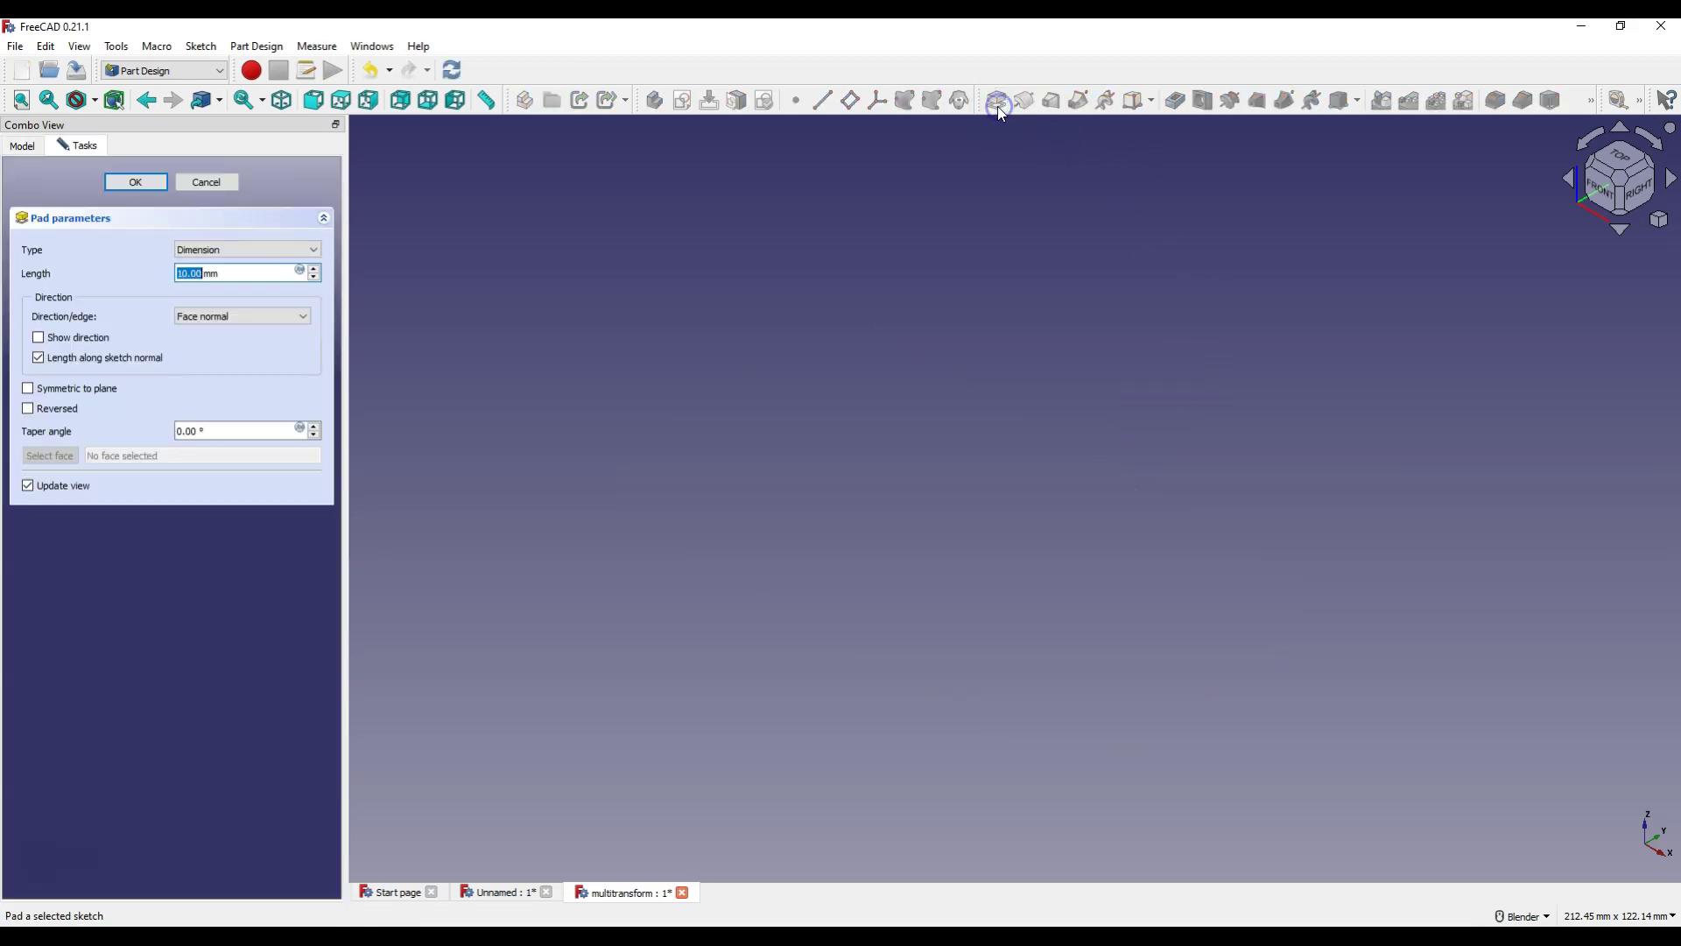
pyautogui.click(28, 408)
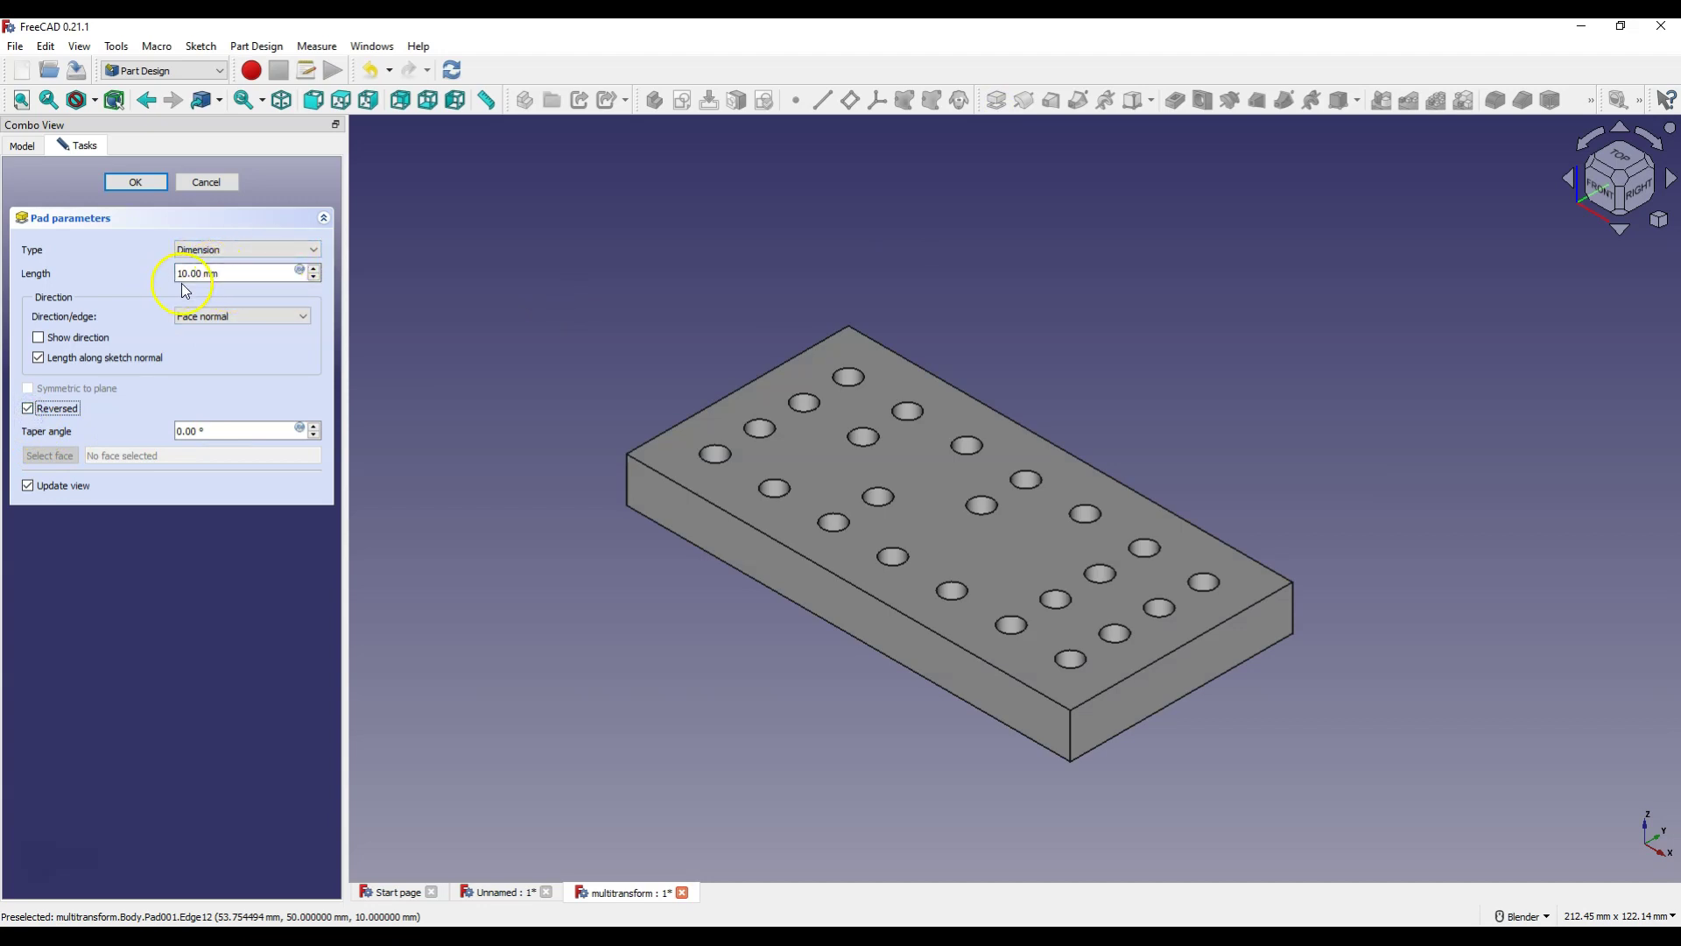
pyautogui.click(131, 186)
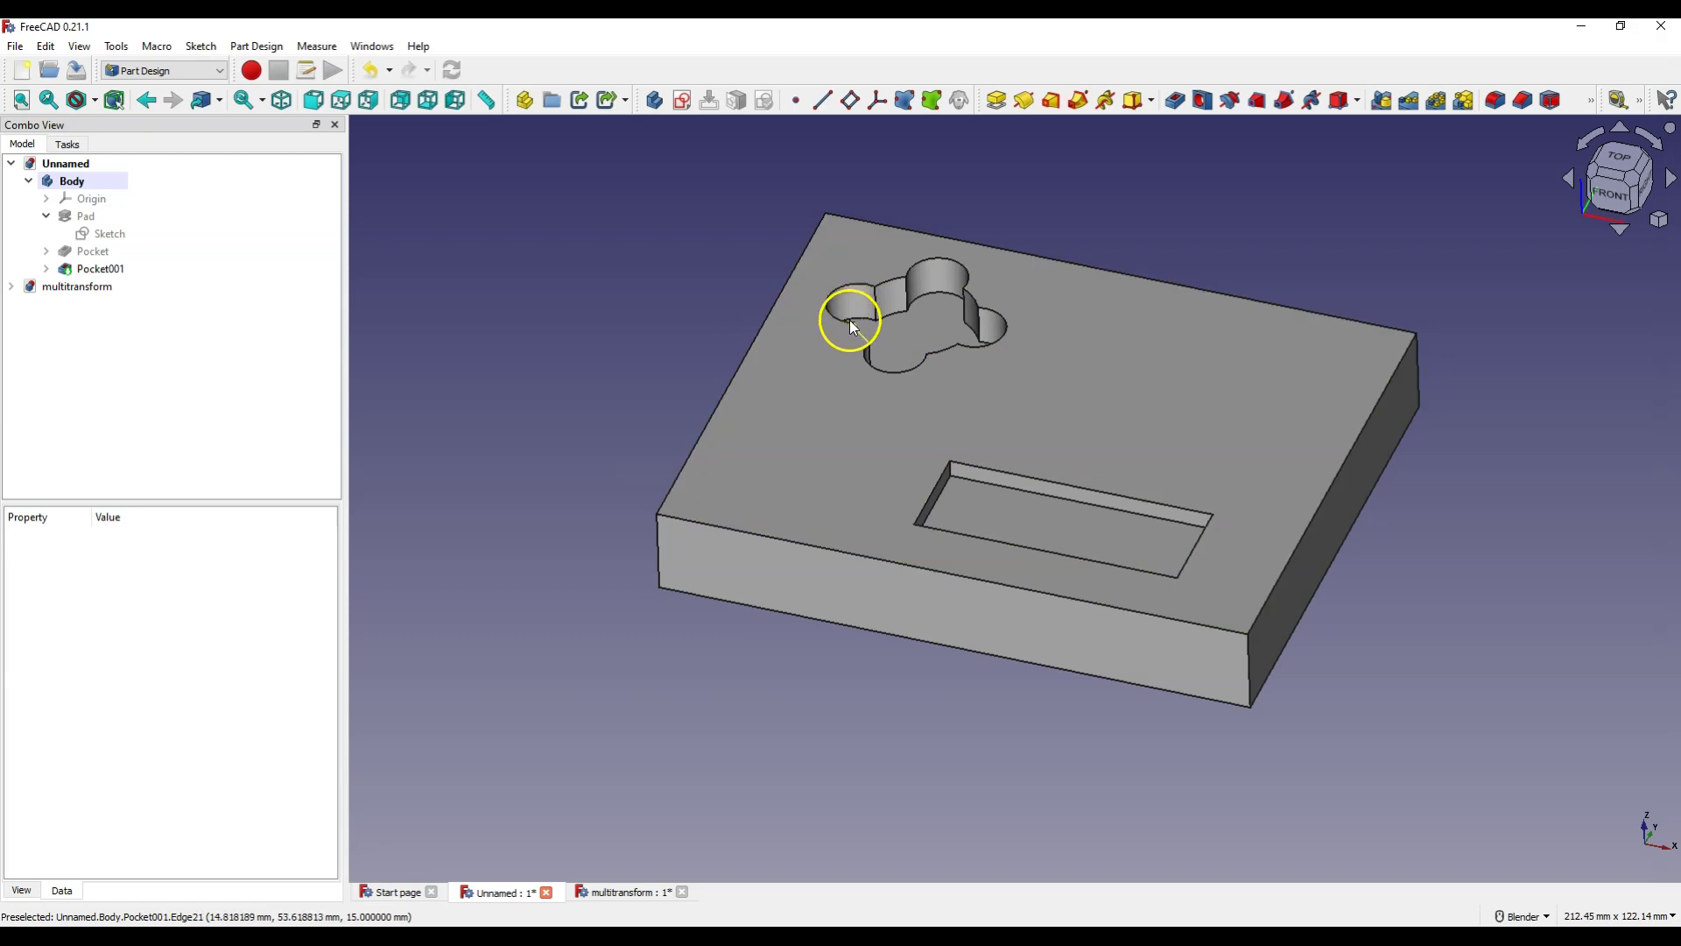
# Step: Pad the clover pocket's floor face with an adjusted length, creating Pad001
pyautogui.click(916, 327)
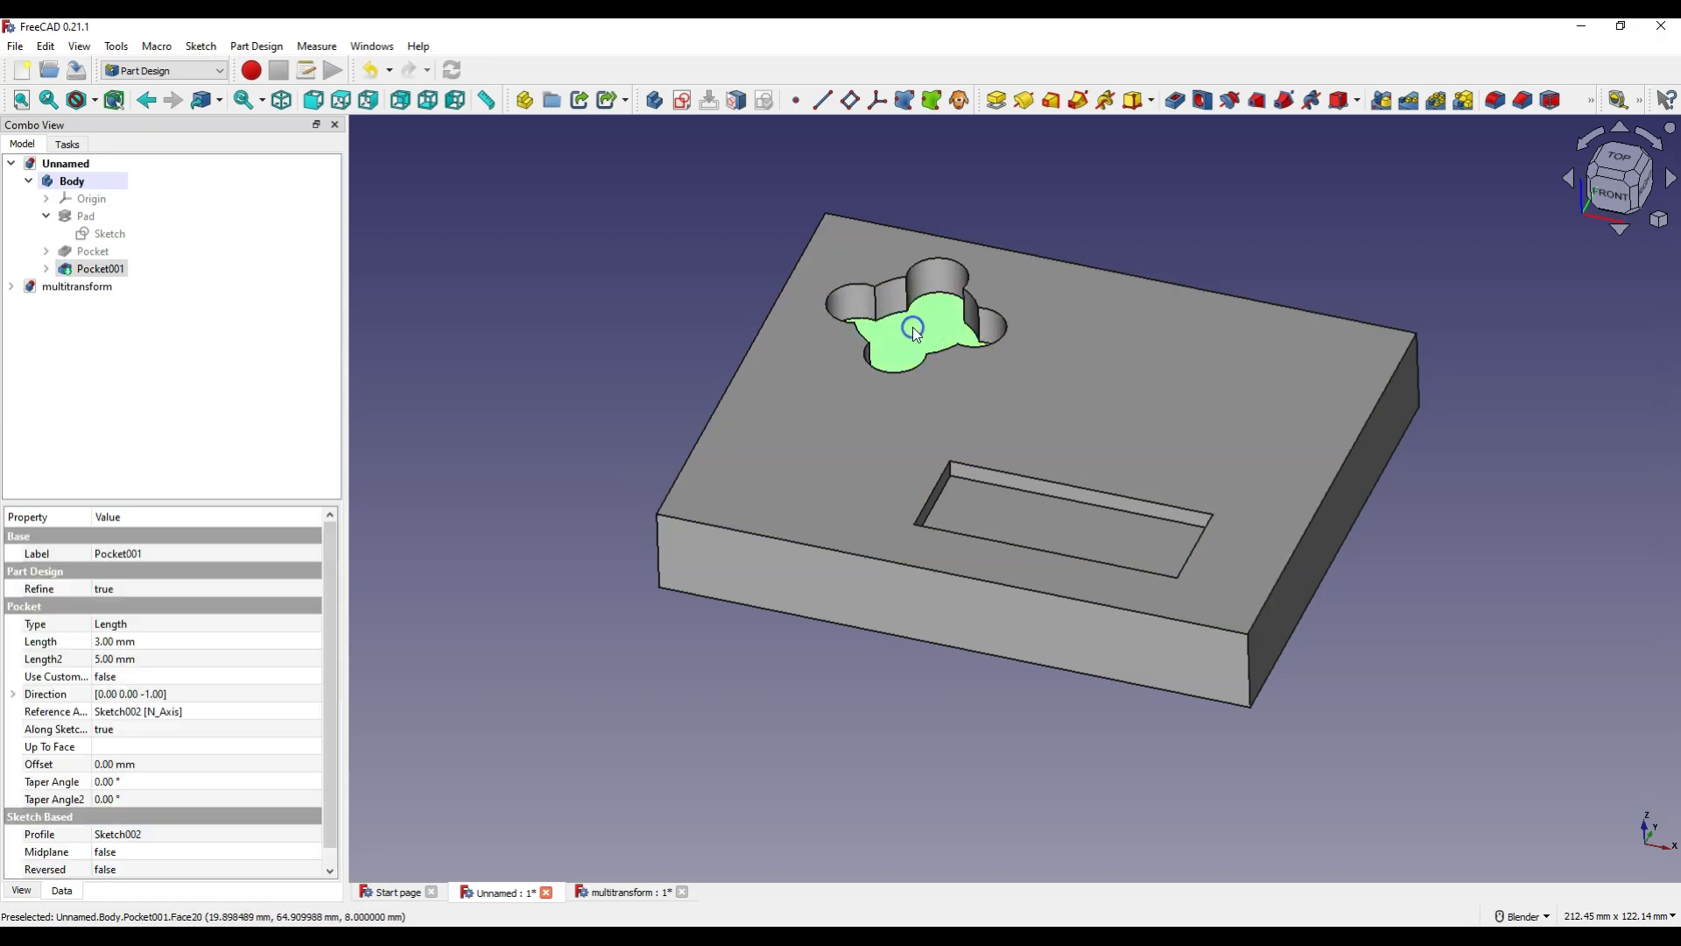
pyautogui.click(995, 109)
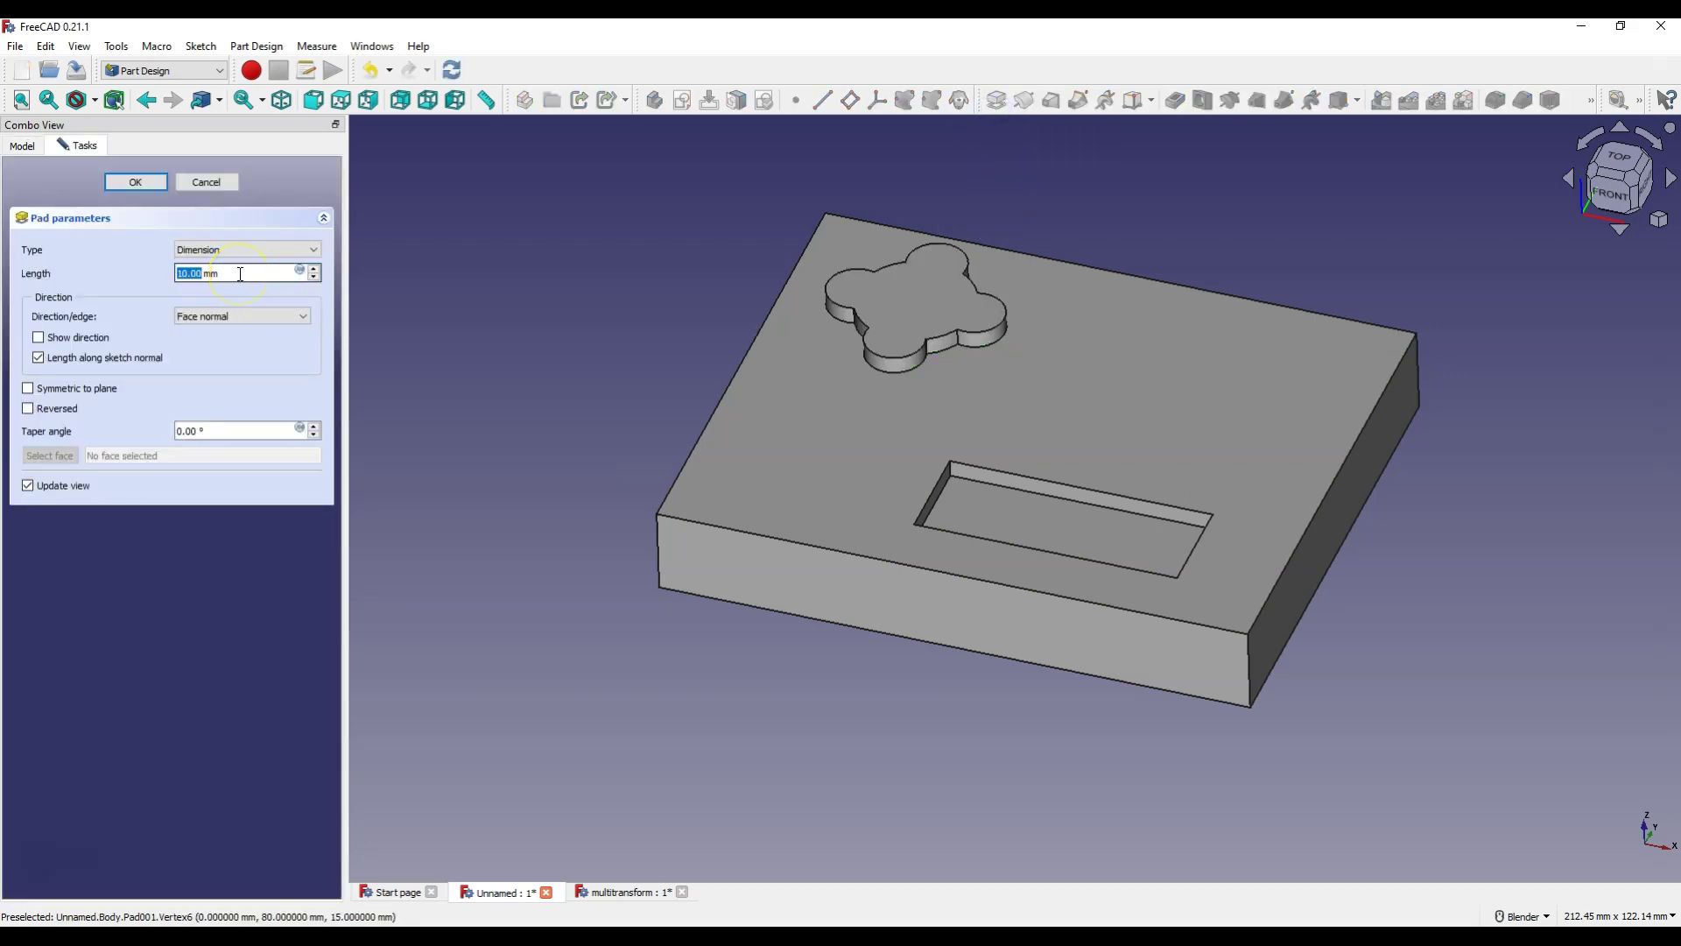
pyautogui.write('1')
pyautogui.press('BackSpace')
pyautogui.write('0')
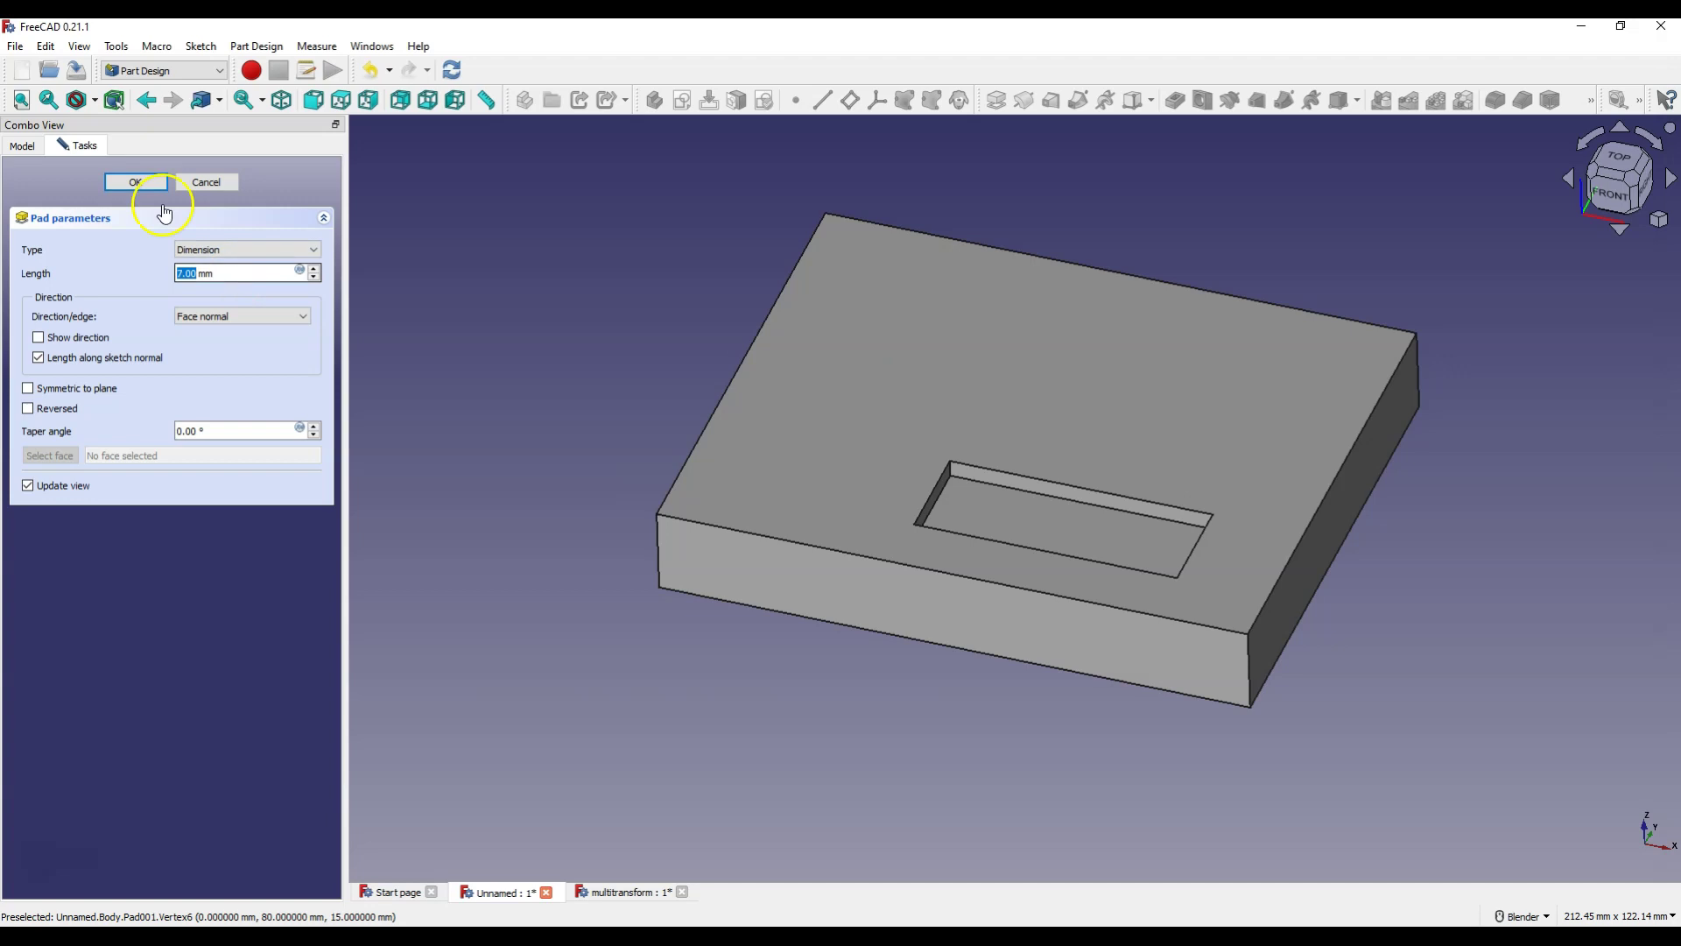
pyautogui.click(136, 182)
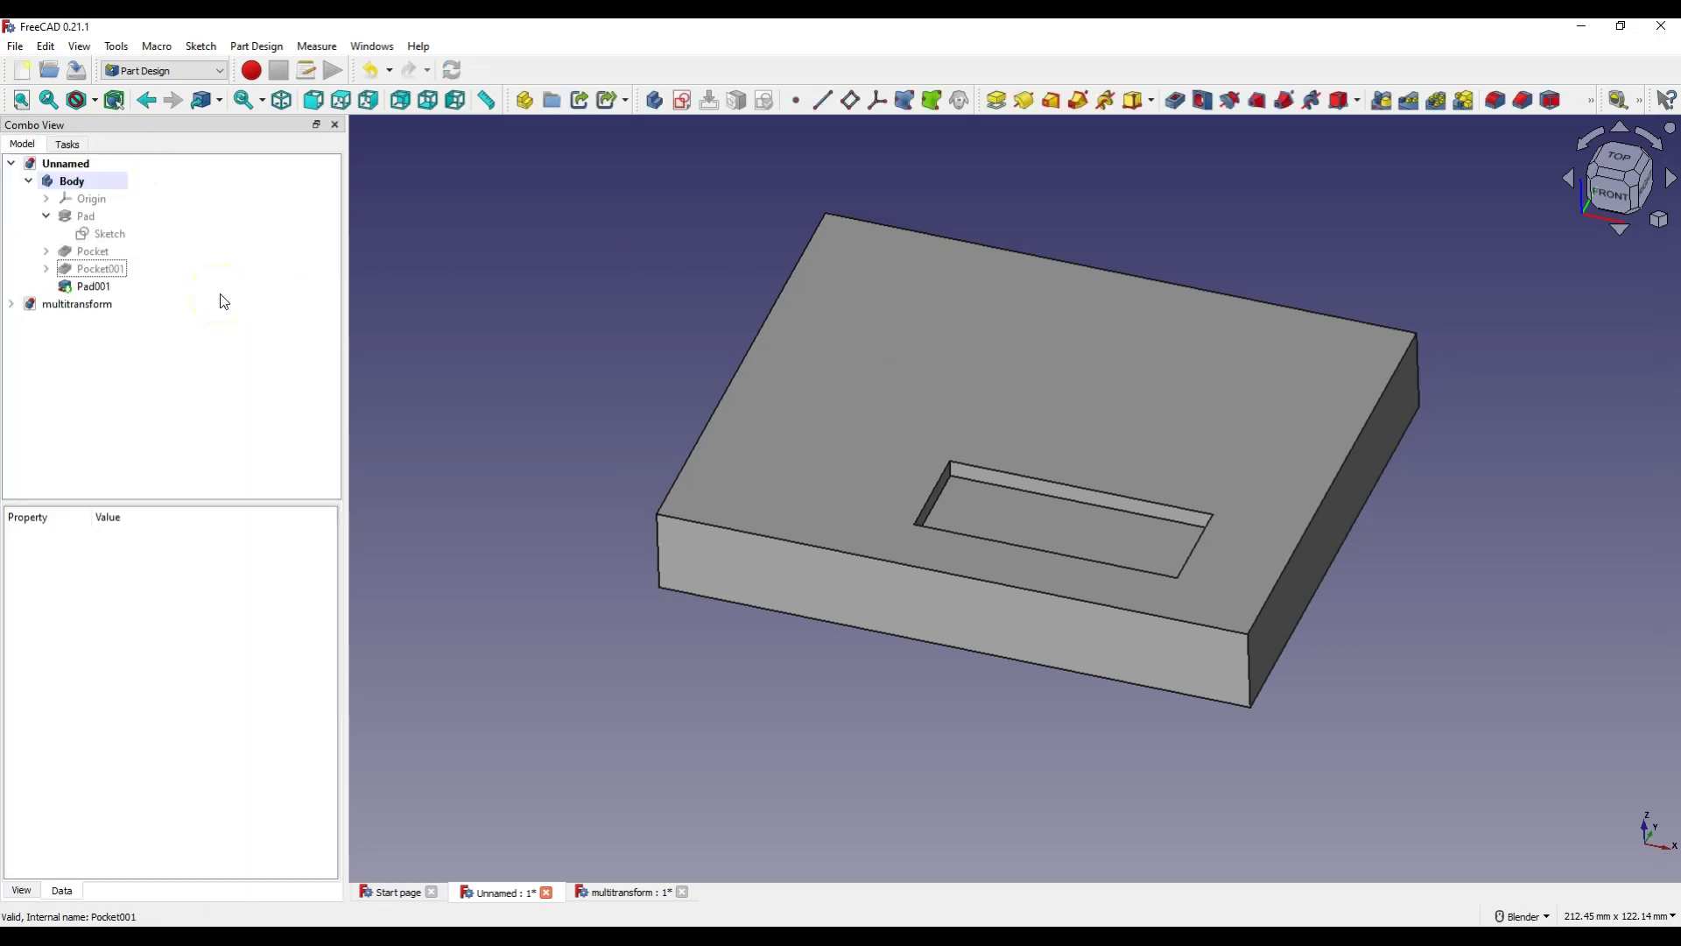
pyautogui.rightClick(89, 268)
pyautogui.click(137, 283)
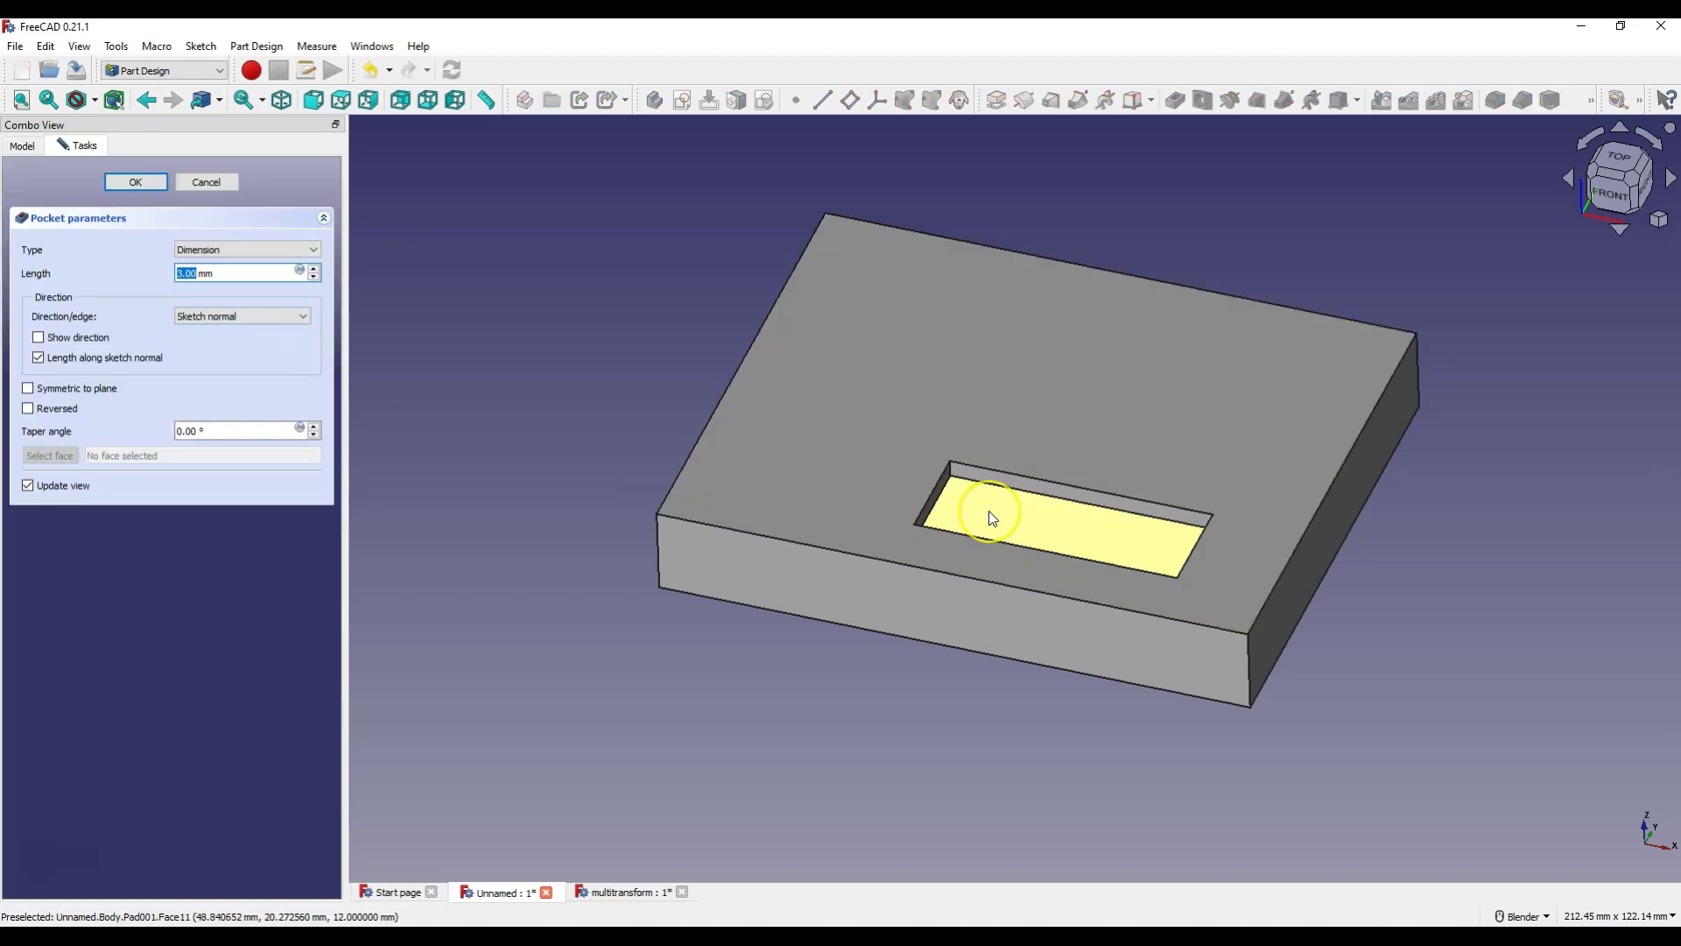
pyautogui.click(135, 183)
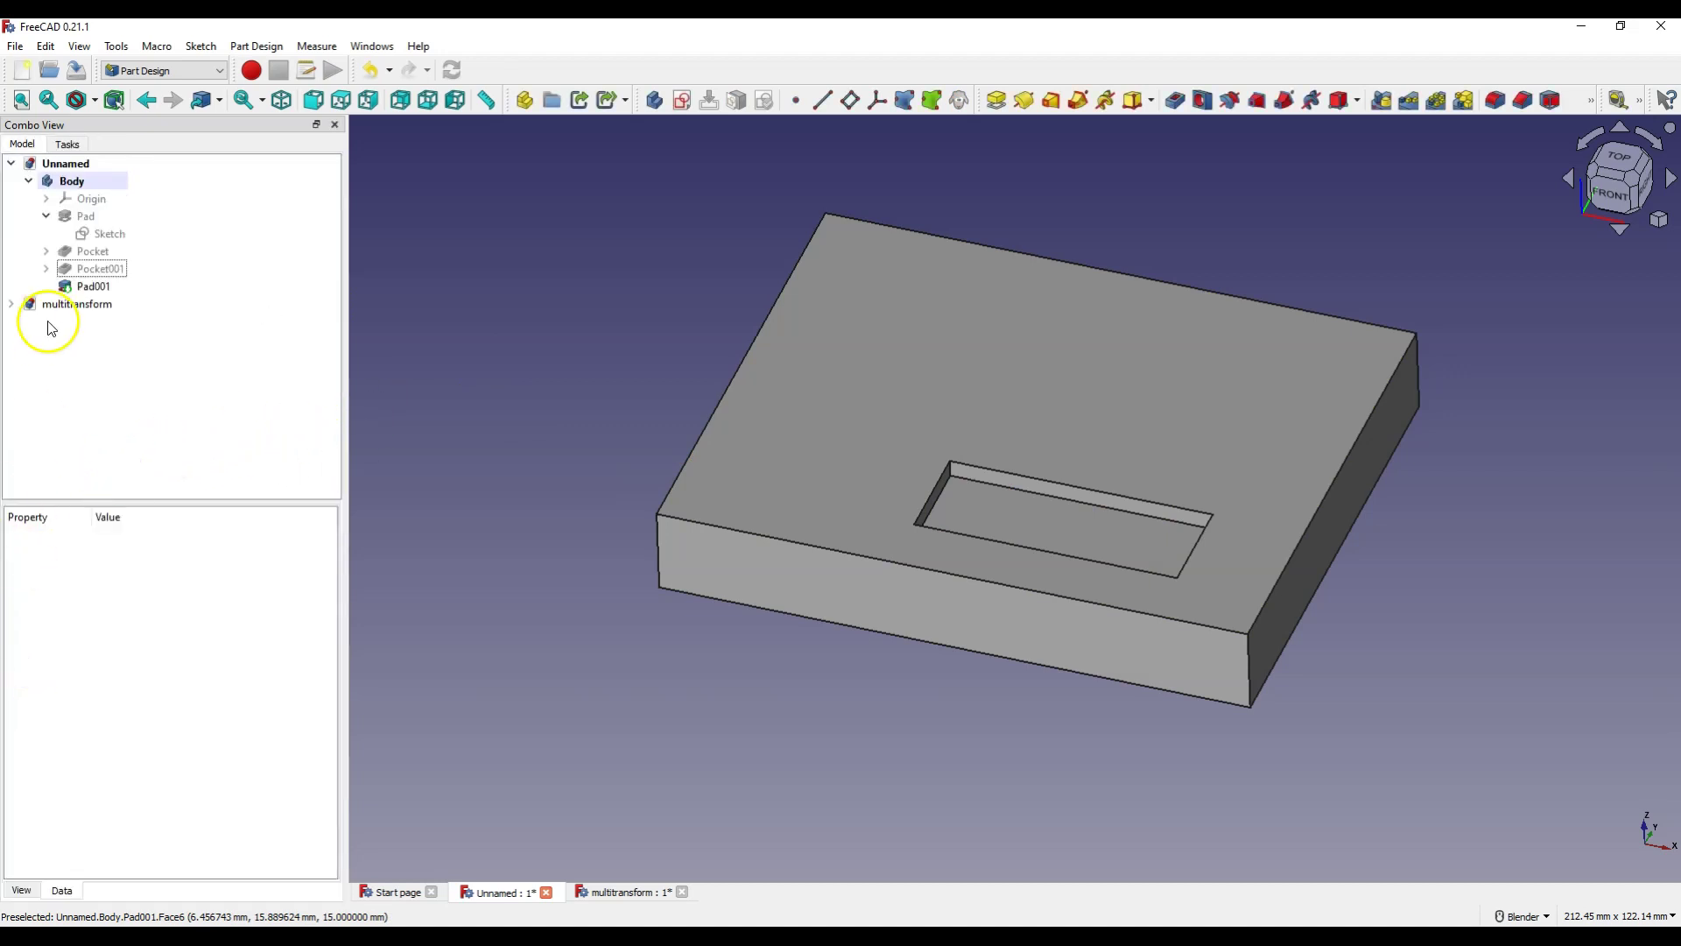
pyautogui.click(93, 270)
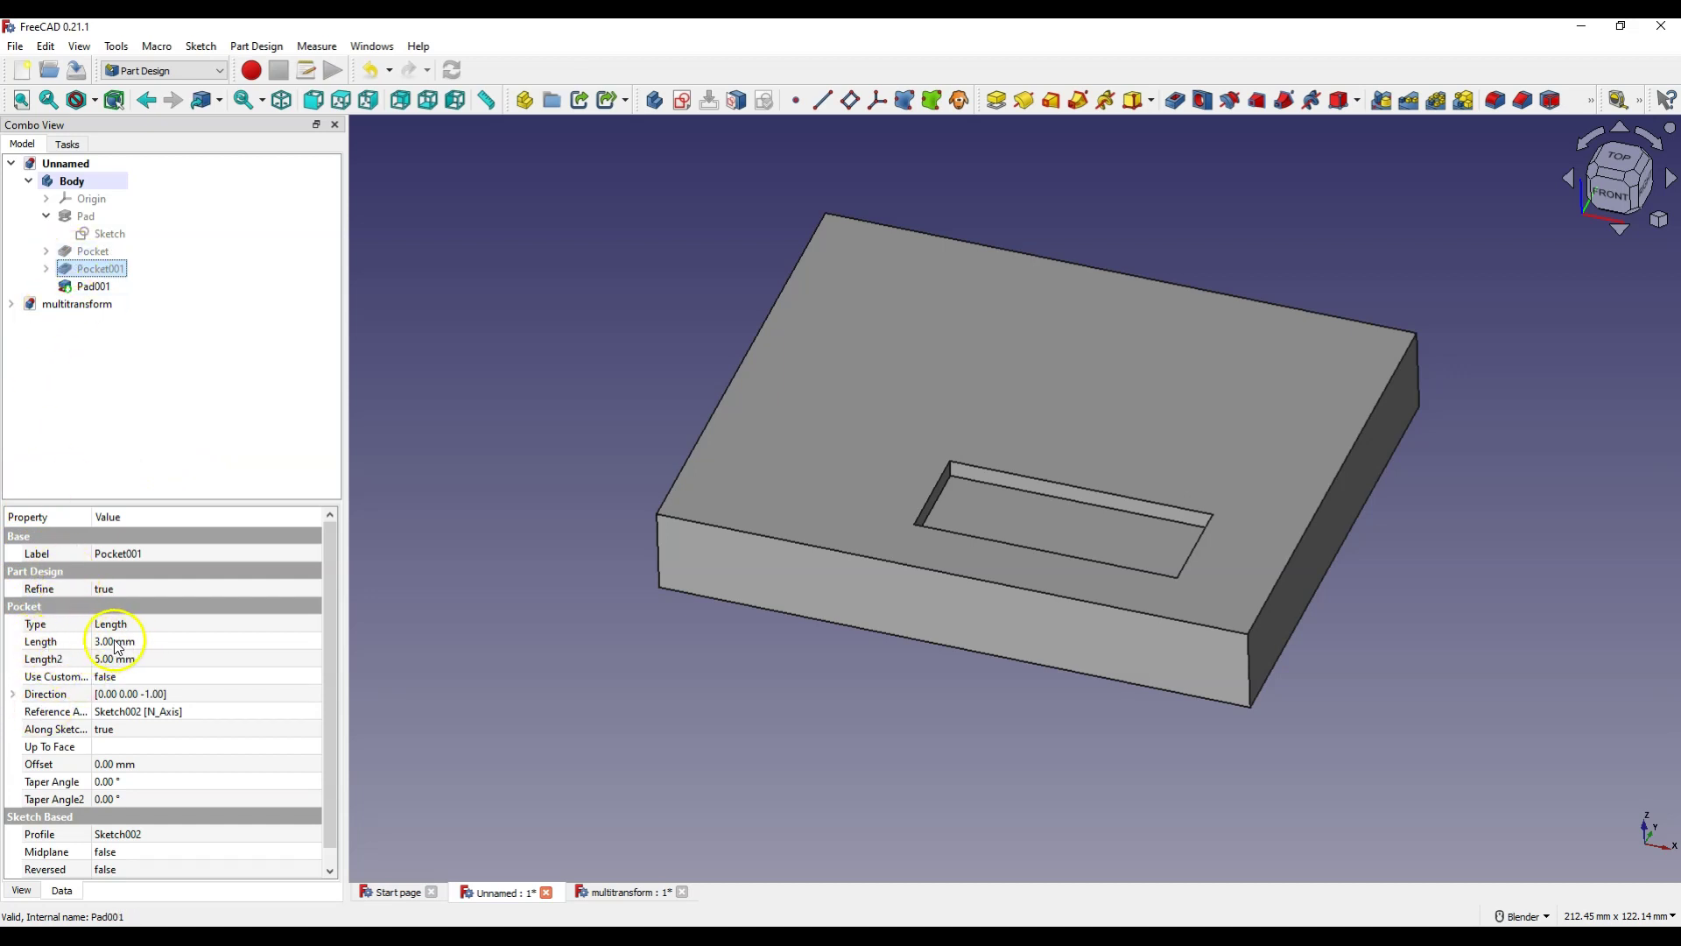
pyautogui.click(496, 292)
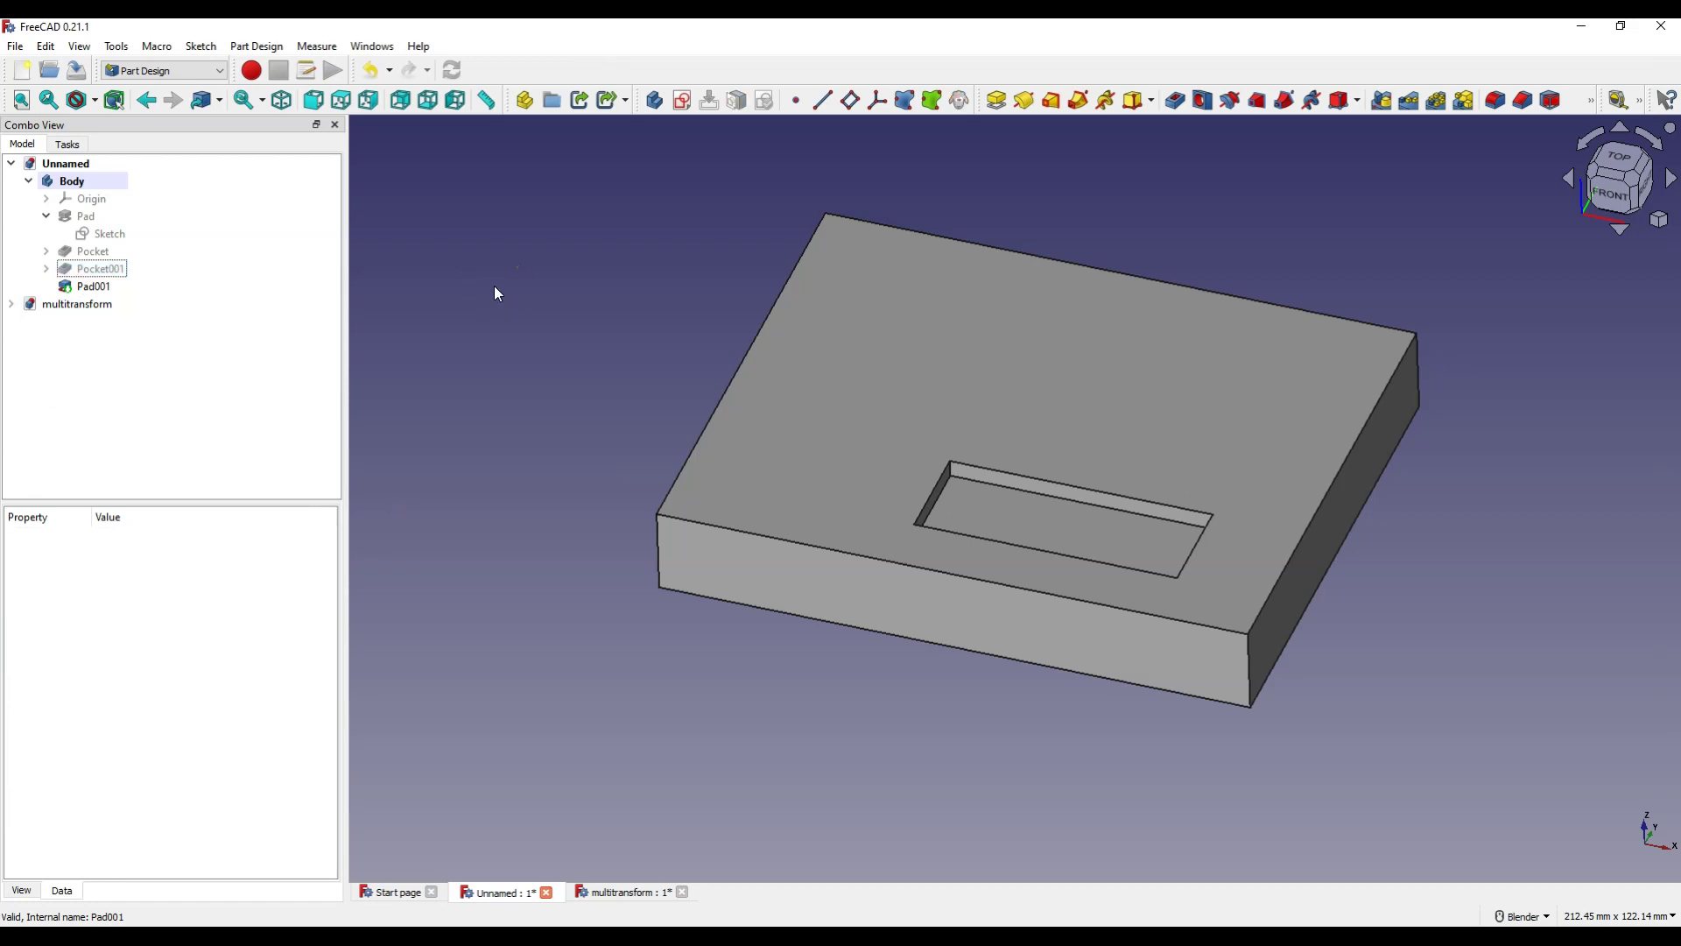
pyautogui.click(317, 46)
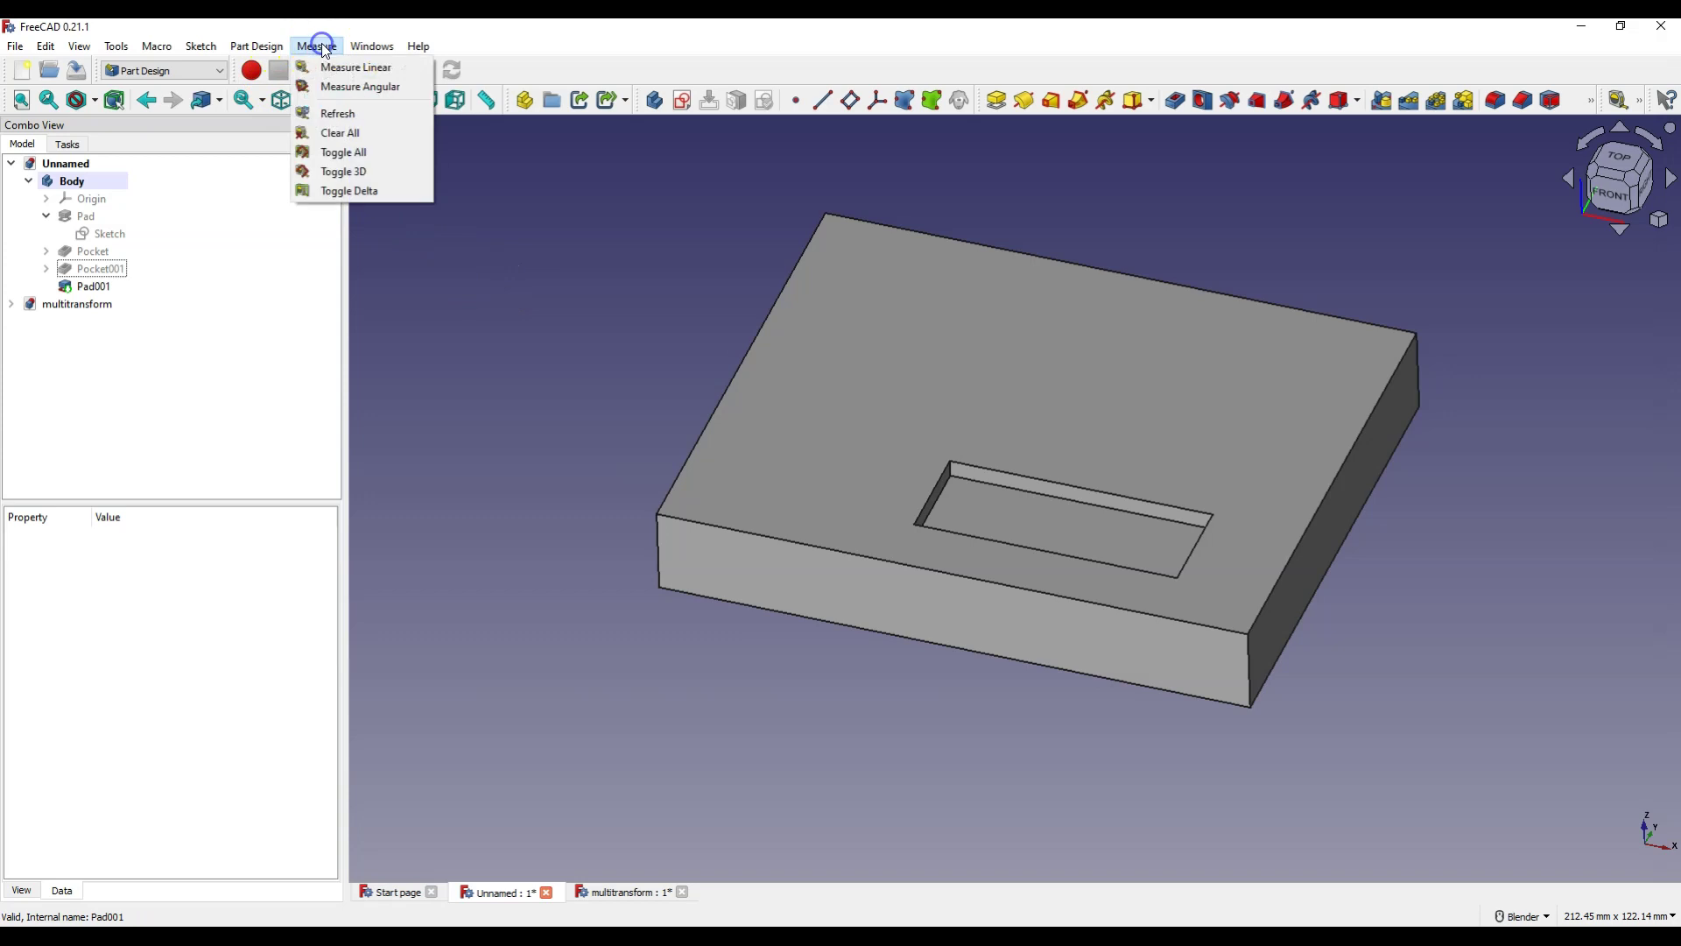
pyautogui.click(343, 64)
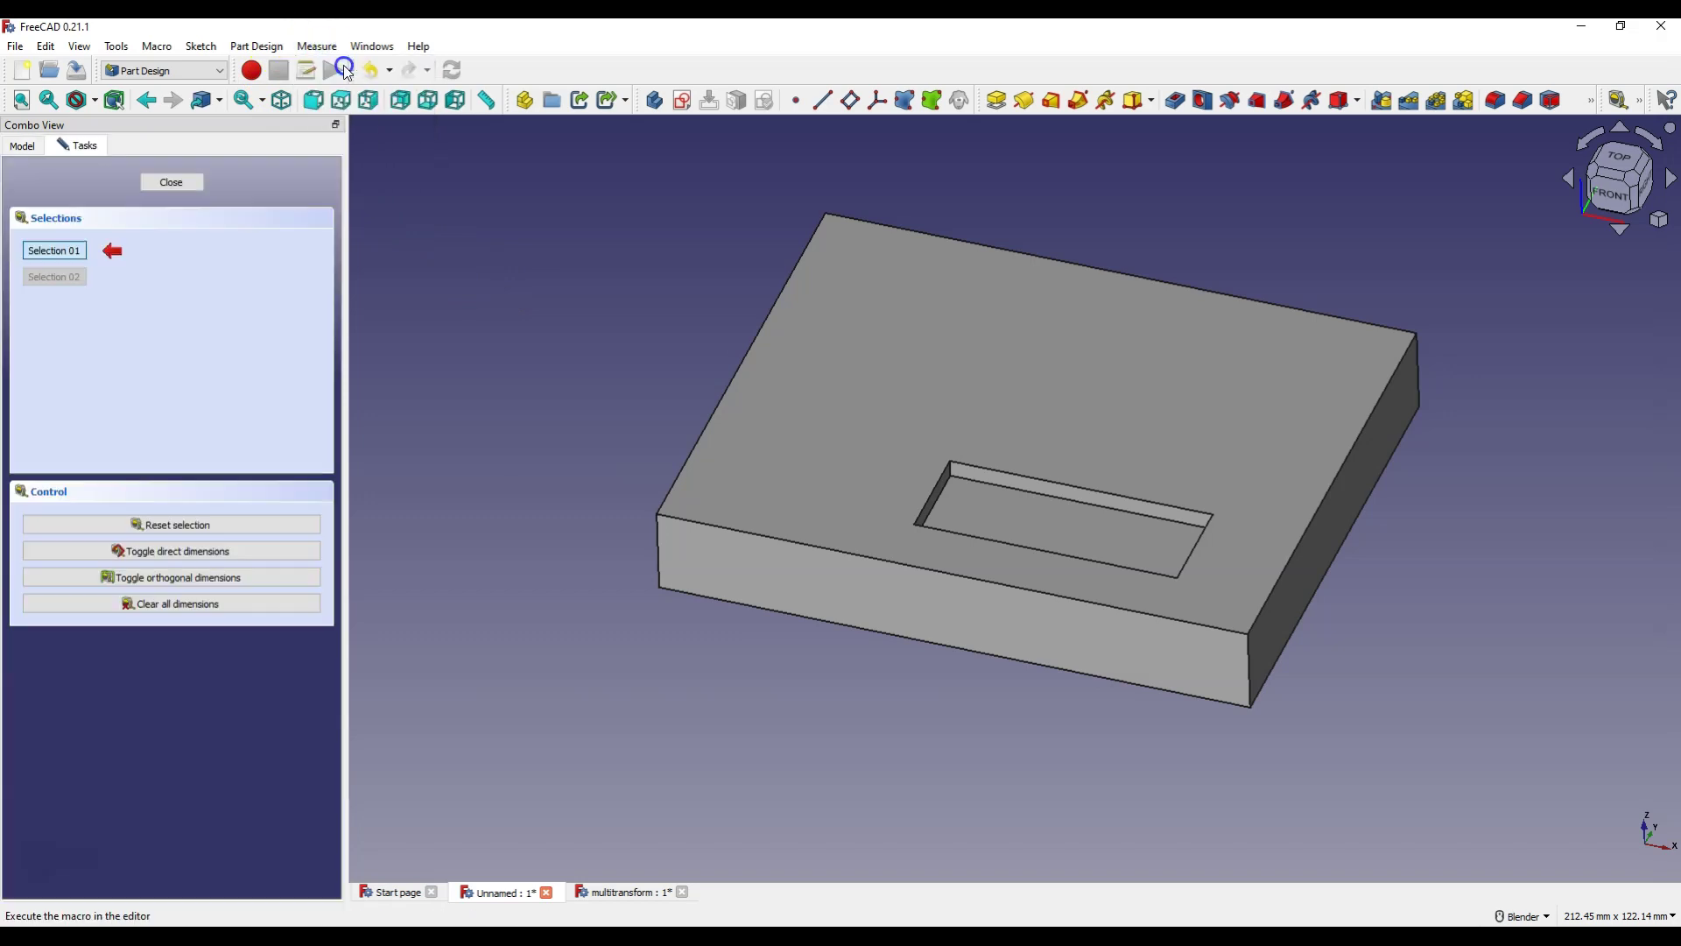
pyautogui.click(1004, 380)
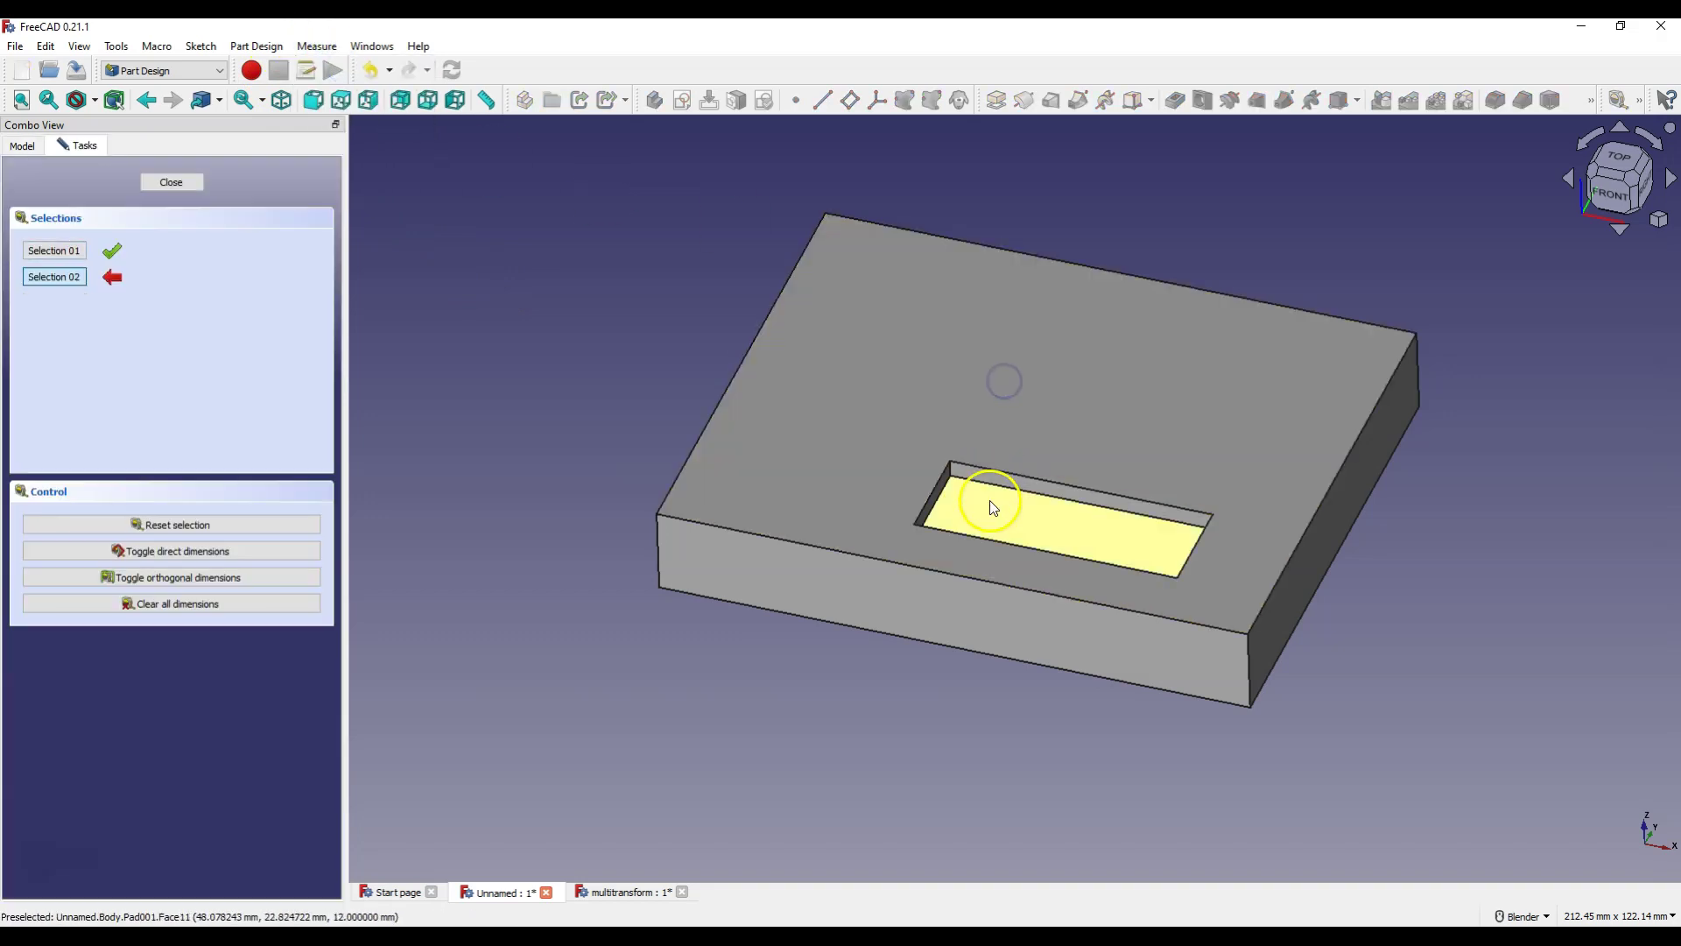
pyautogui.click(984, 517)
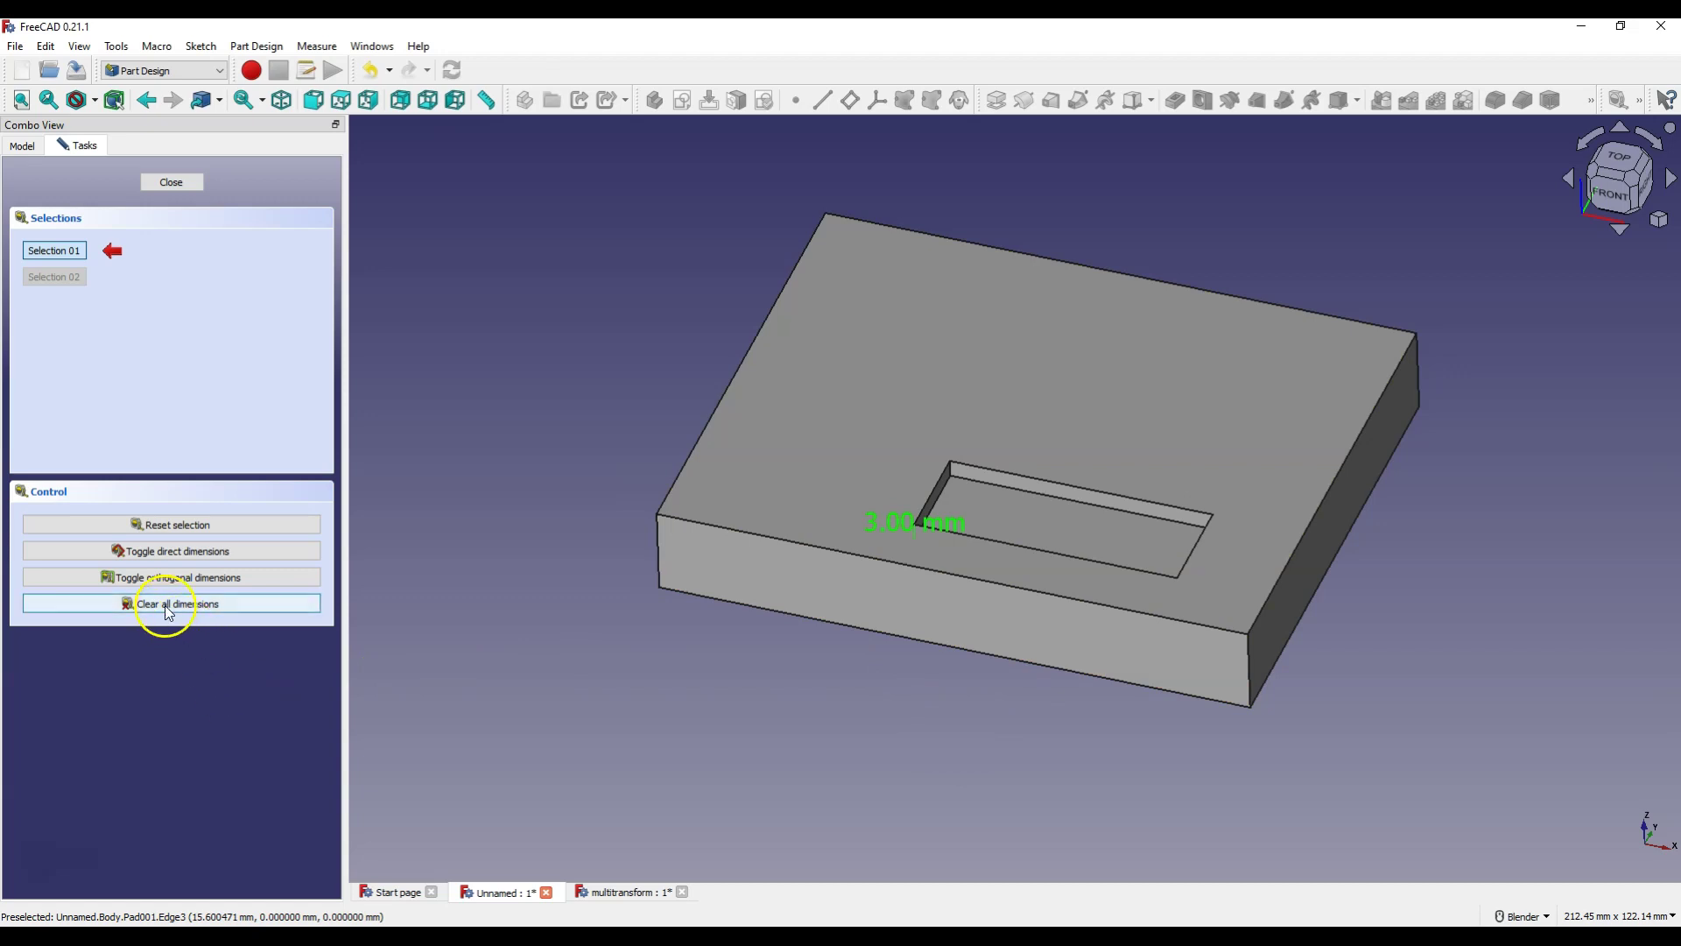
pyautogui.click(172, 180)
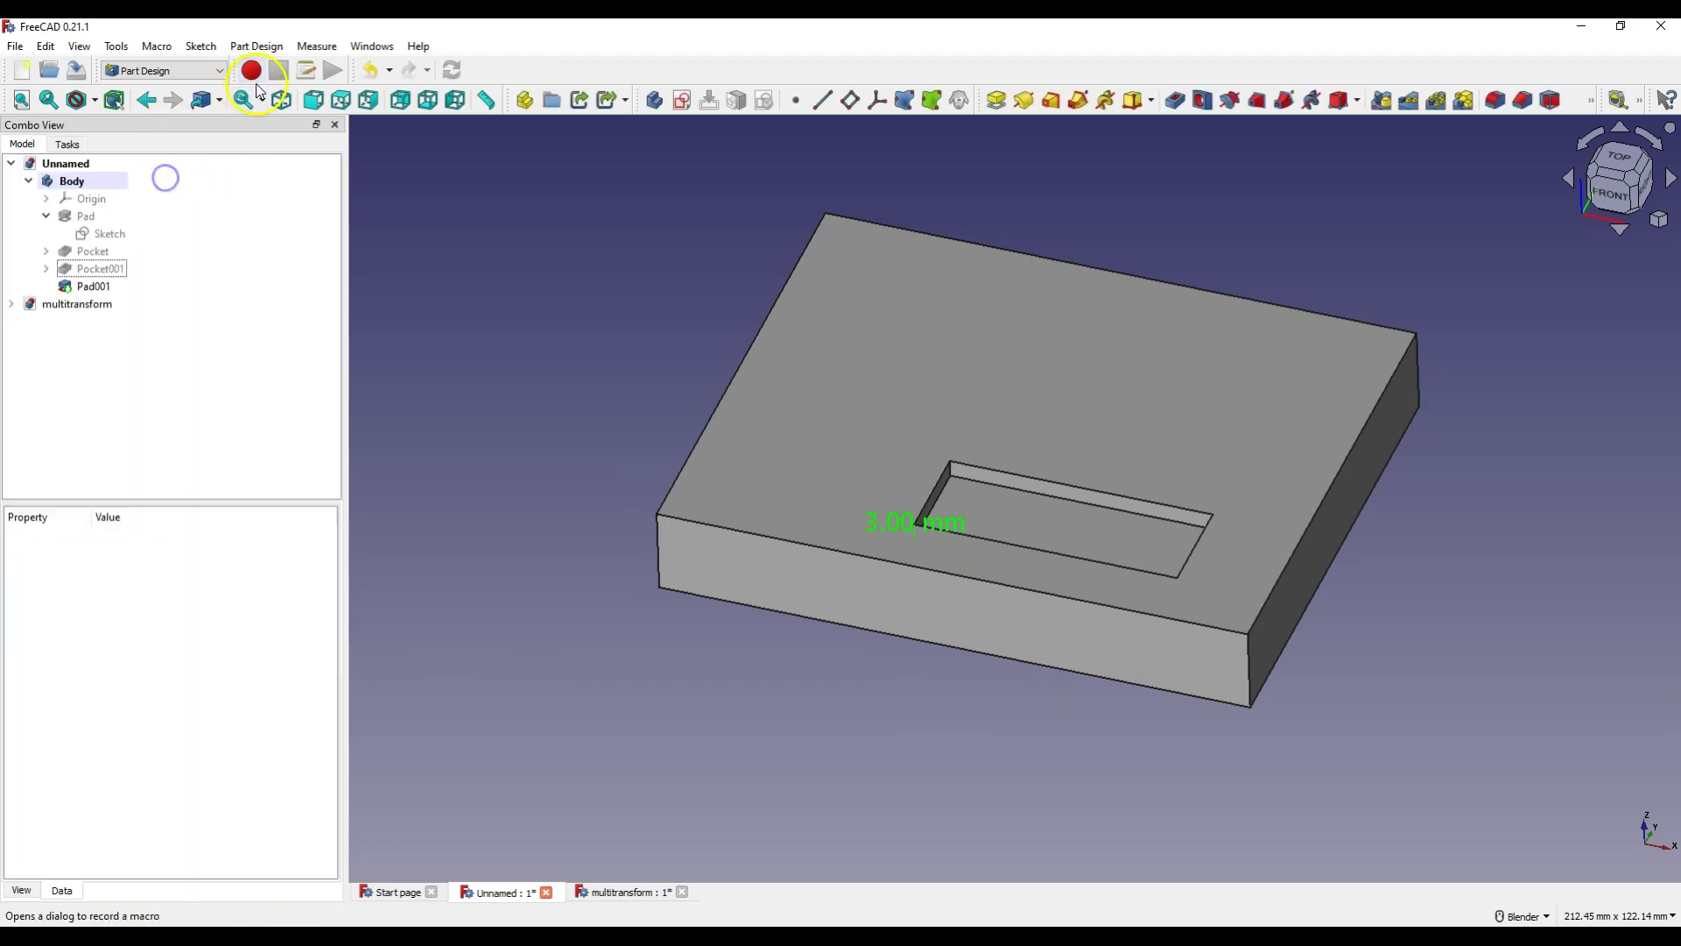
pyautogui.click(317, 45)
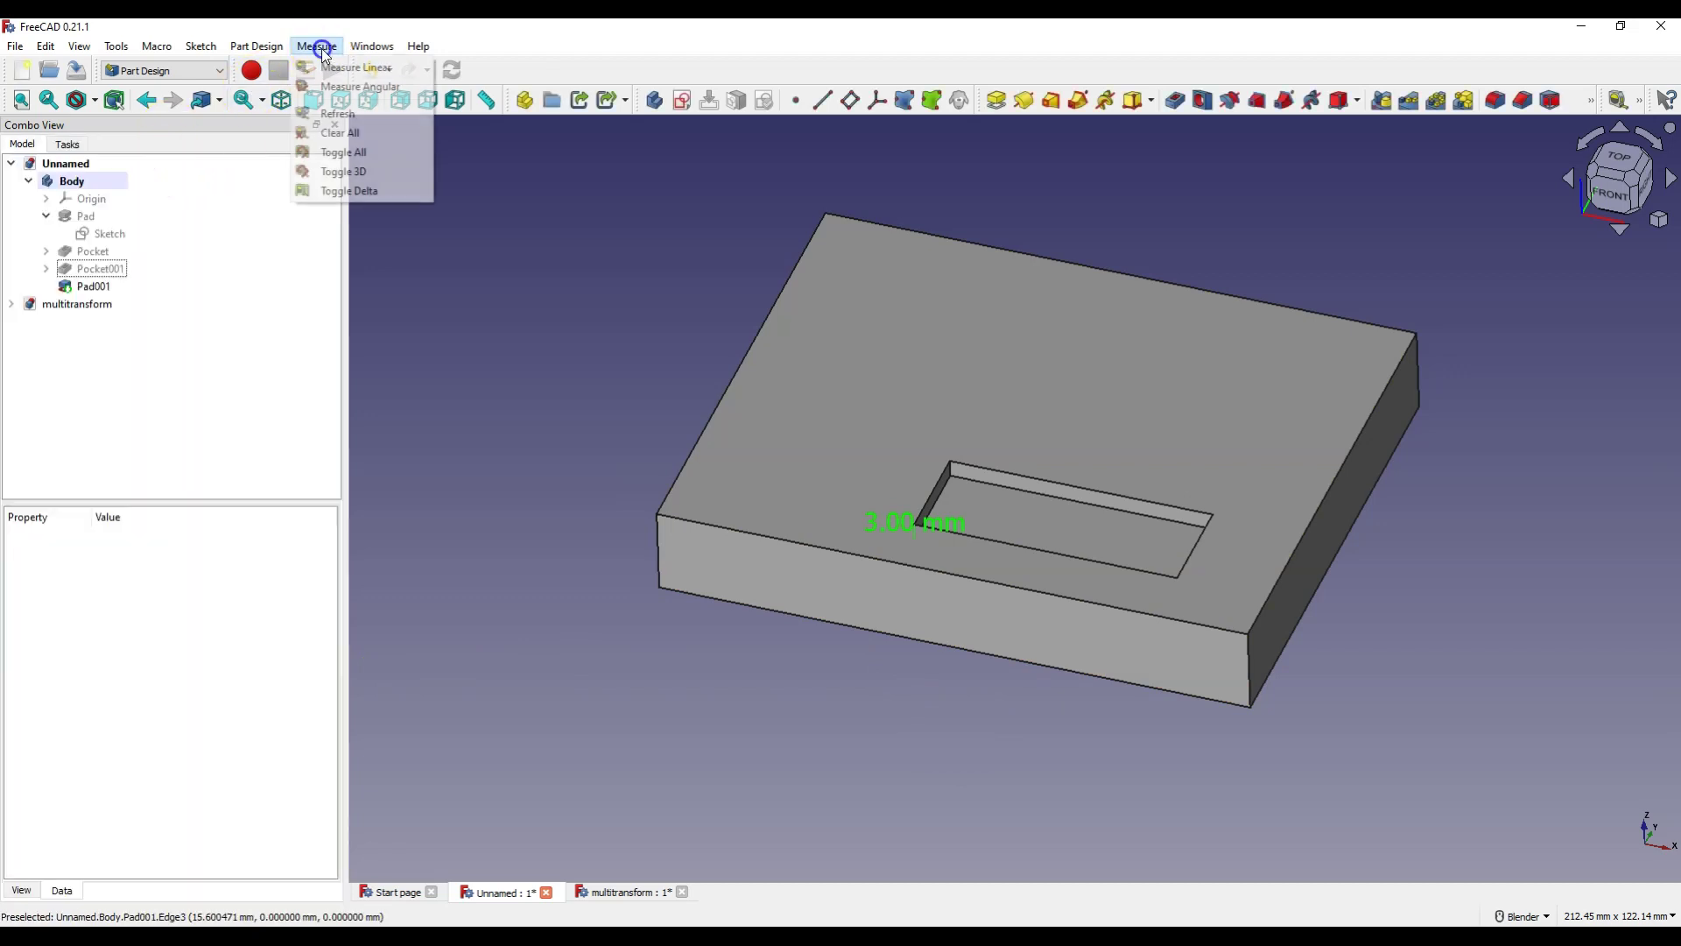
pyautogui.click(361, 131)
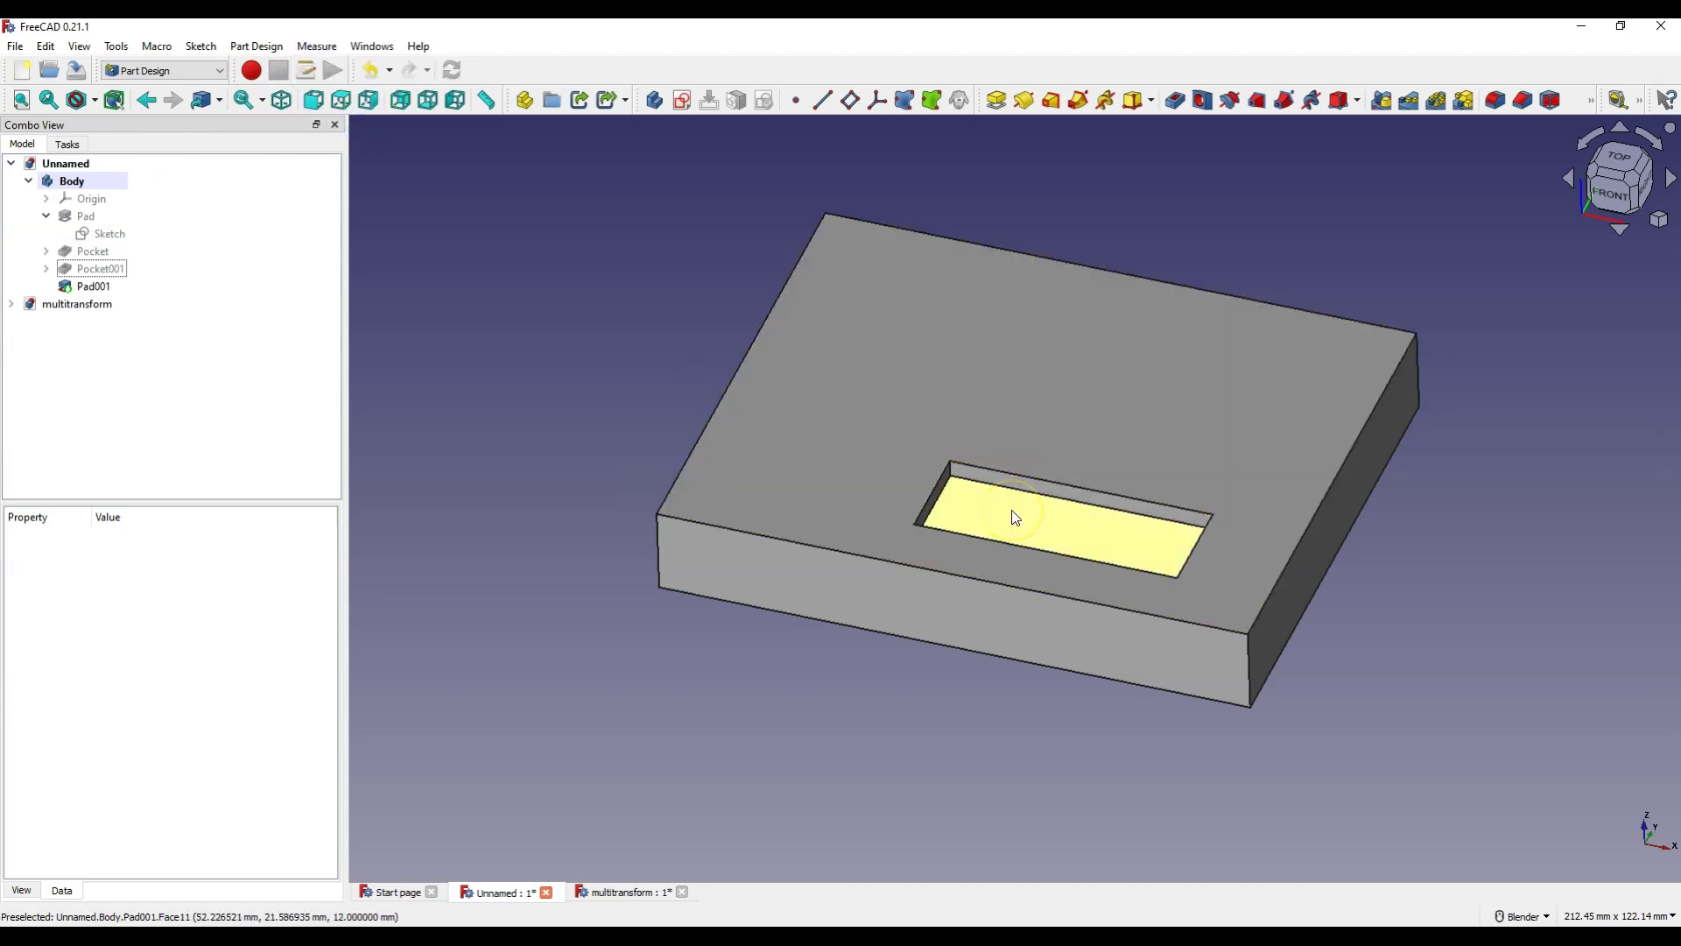
# Step: Pad the rectangular pocket's floor face 3 mm, creating Pad002
pyautogui.click(1011, 516)
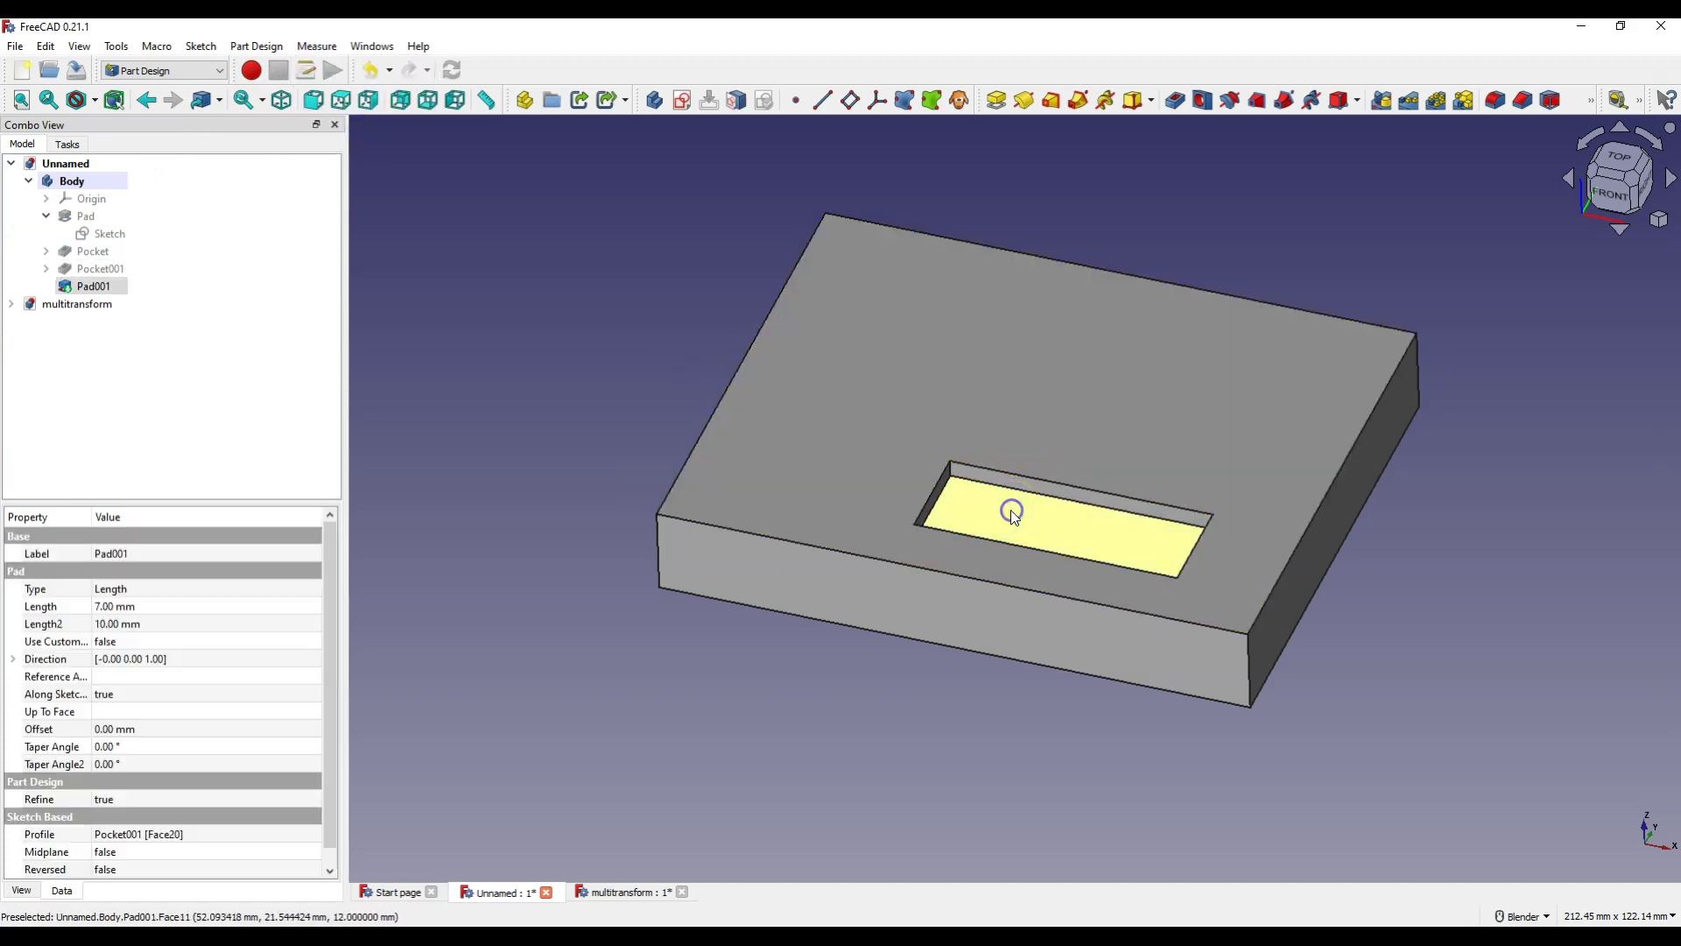
pyautogui.click(997, 102)
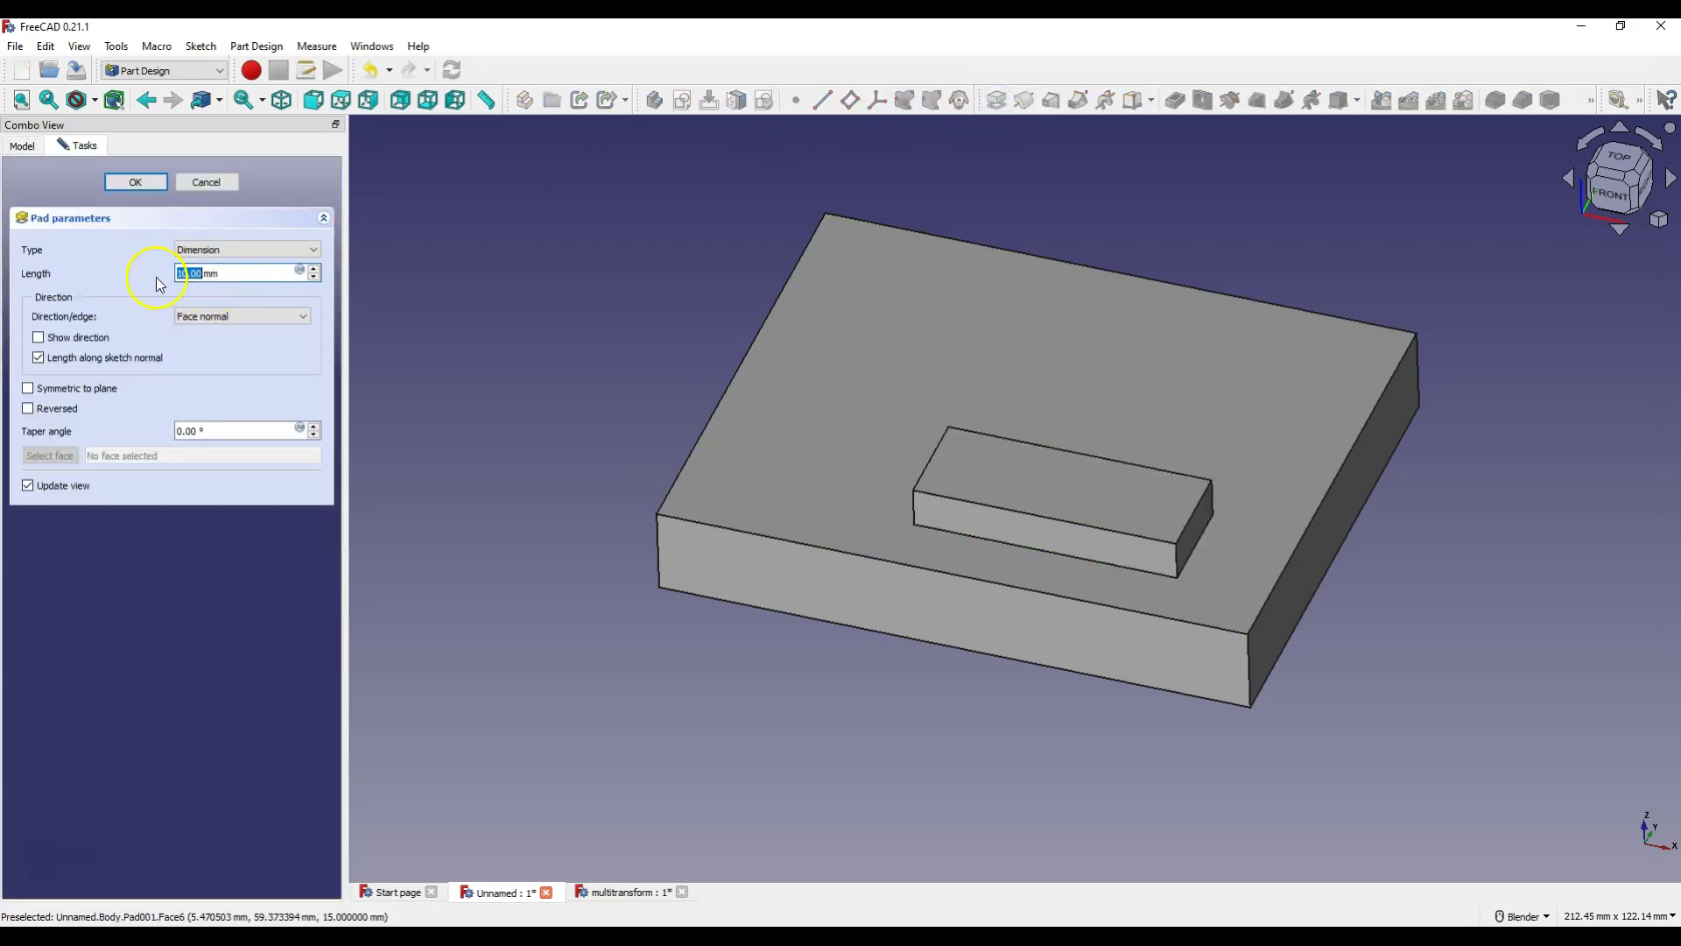
pyautogui.write('3')
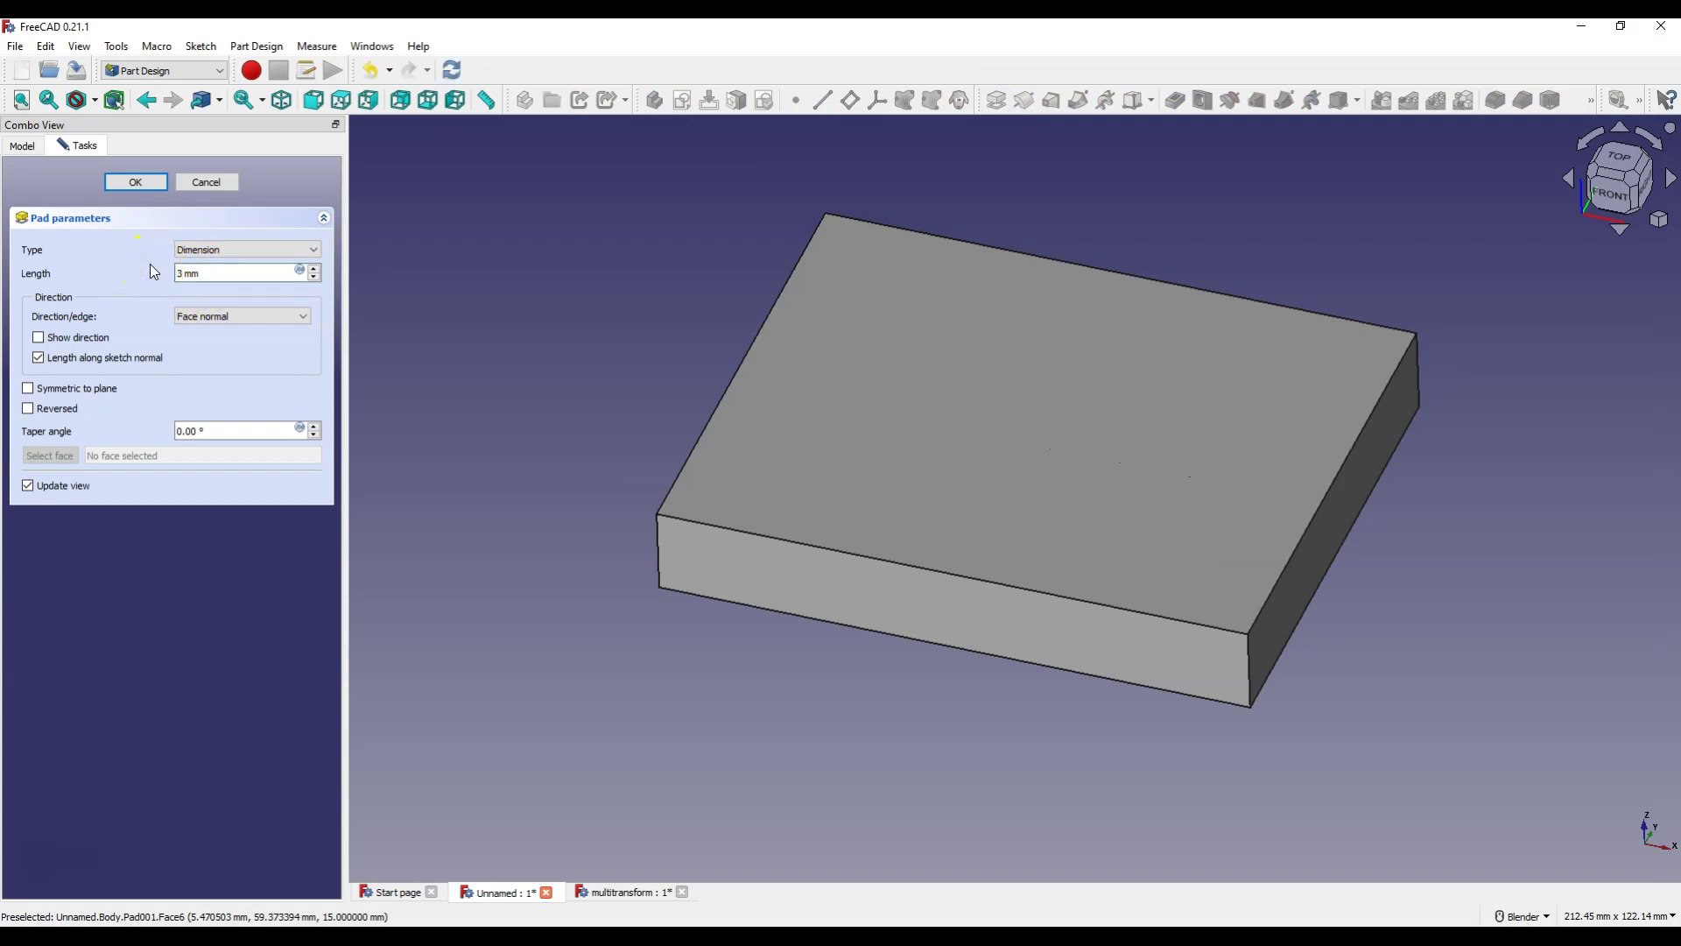
pyautogui.click(121, 182)
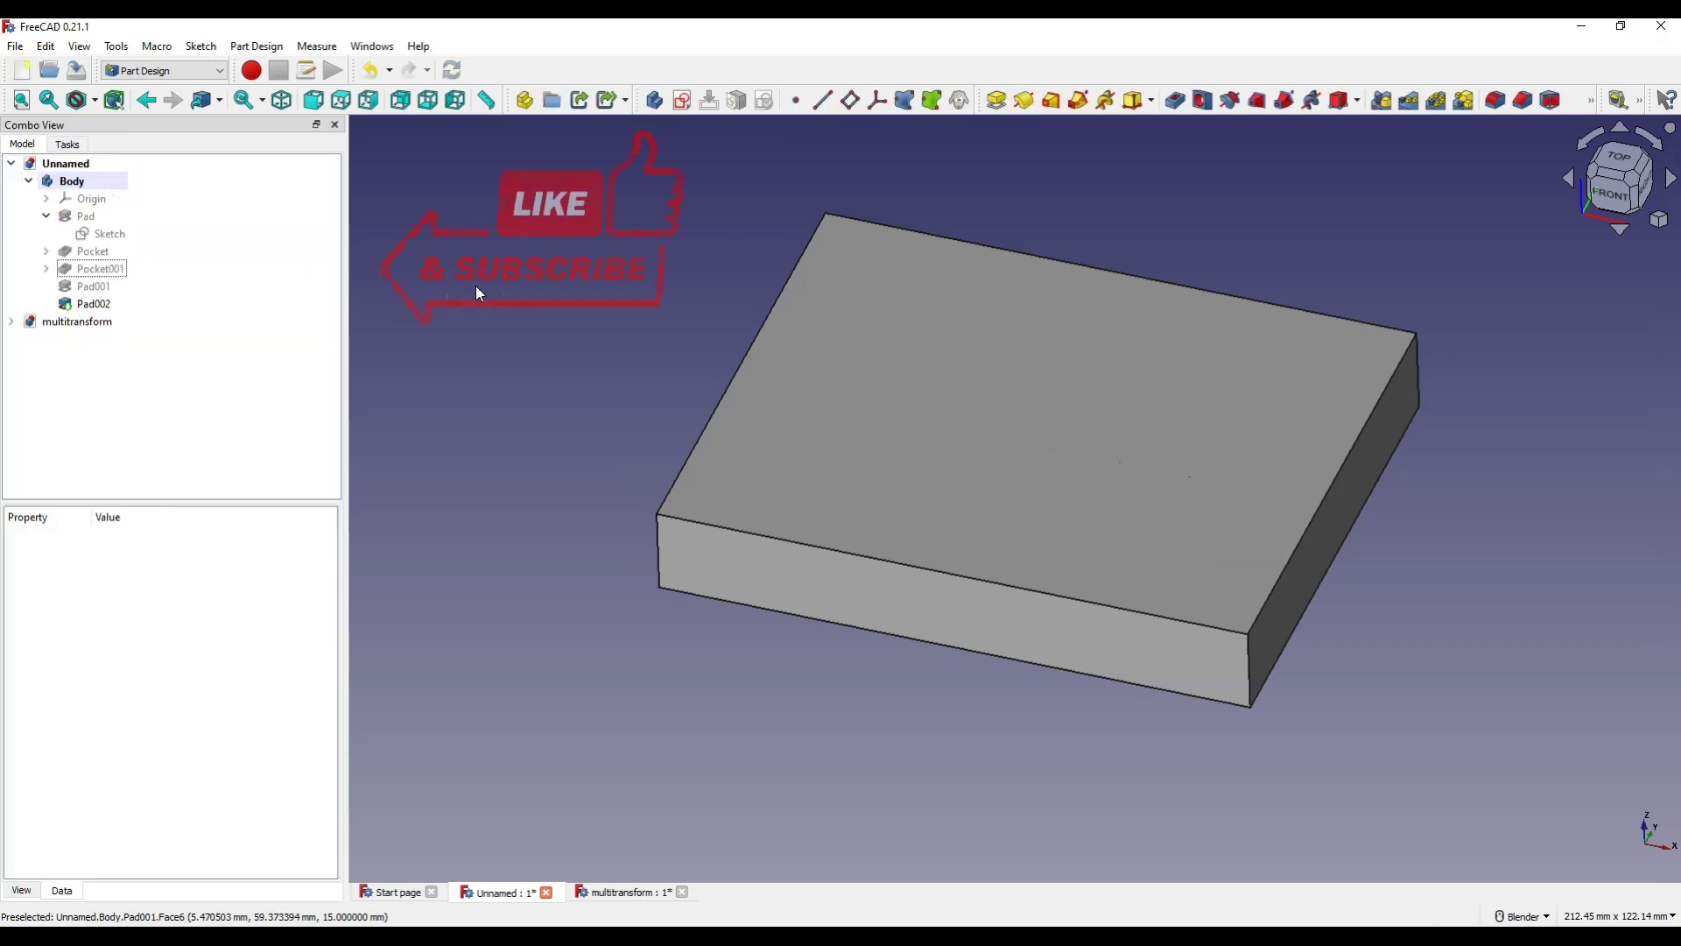